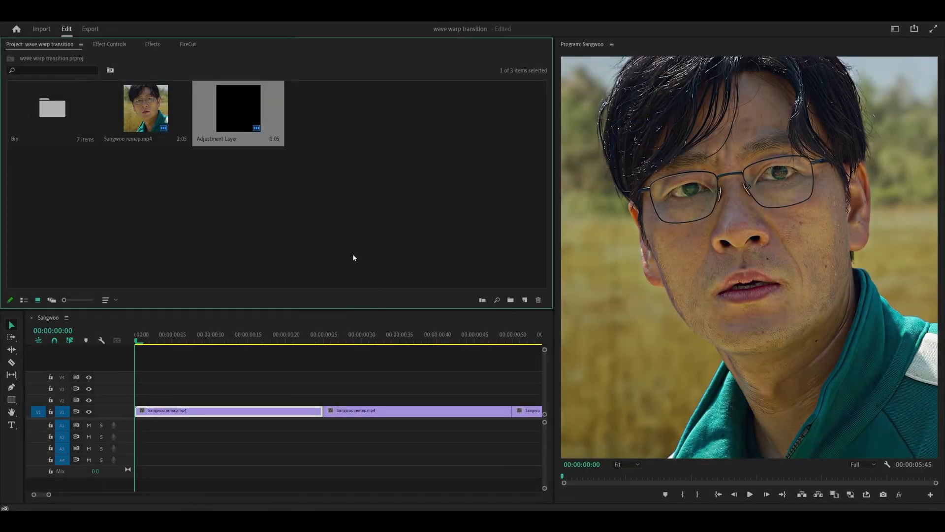
Create a new adjustment layer and place it on V2 above the first clip.
left_click(326, 139)
right_click(326, 131)
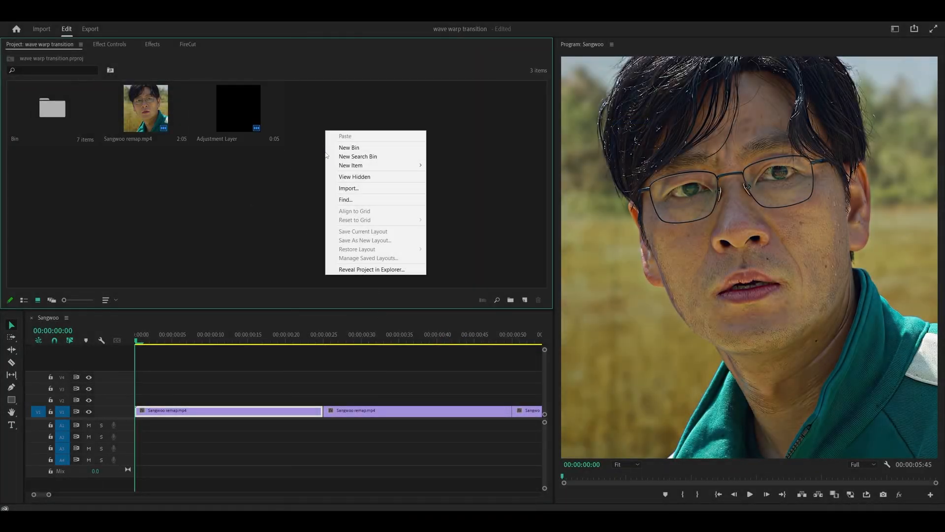
left_click(458, 192)
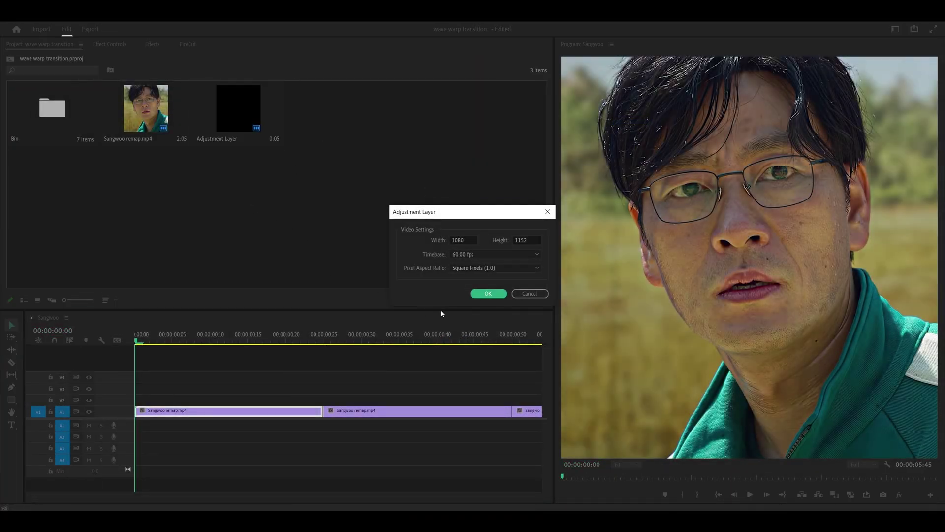
left_click(488, 292)
mouse_move(329, 111)
left_mouse_down()
mouse_move(156, 400)
mouse_move(321, 400)
left_mouse_up()
Find S_BlurMoCurves in Effects and apply it to the adjustment layer.
left_click(109, 45)
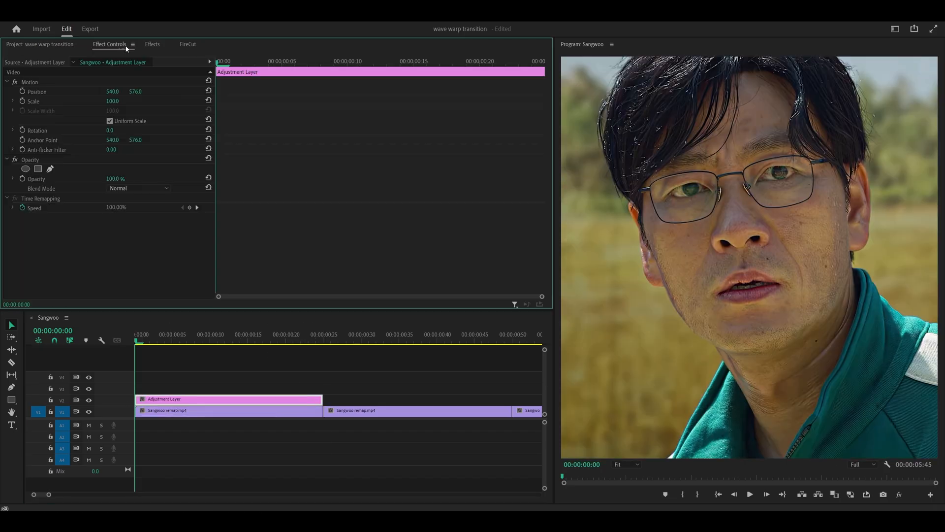
left_click(153, 45)
left_click(52, 57)
key("ctrl+a")
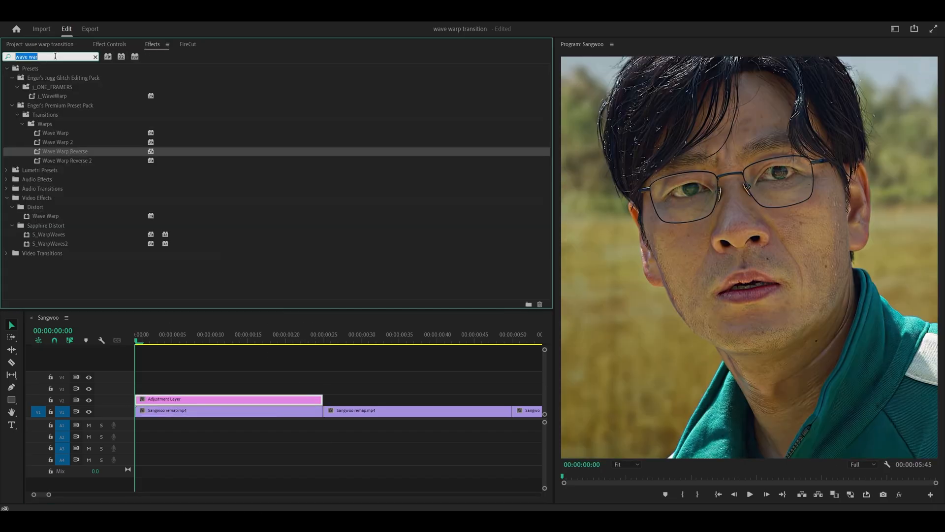
type("blurmo")
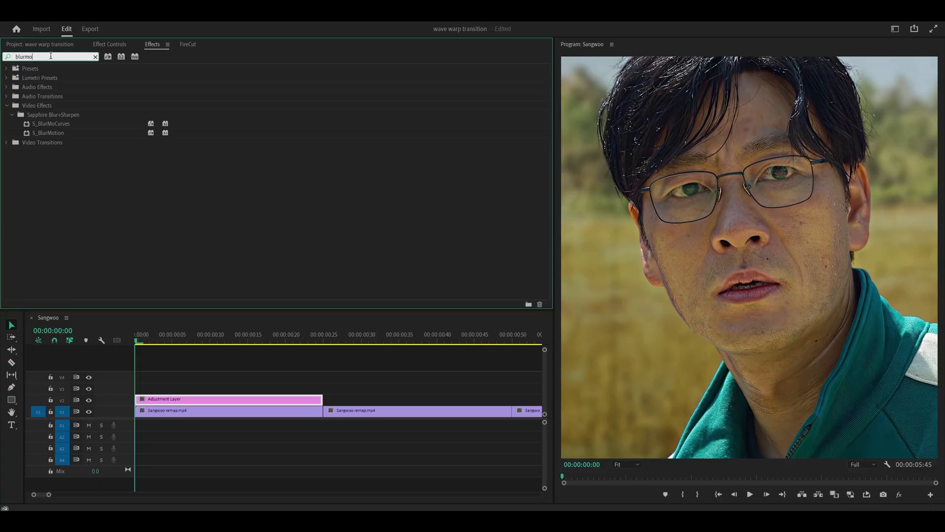
left_click_drag(49, 124, 222, 399)
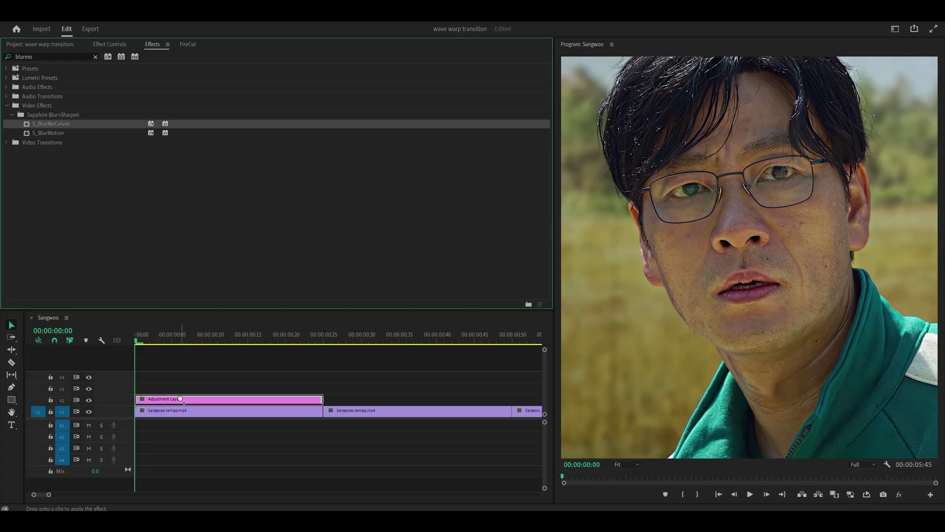
left_click(110, 45)
scroll(117, 191, "down", 3)
Set Z Dist to 0.800 near the end of the adjustment layer.
left_click(29, 164)
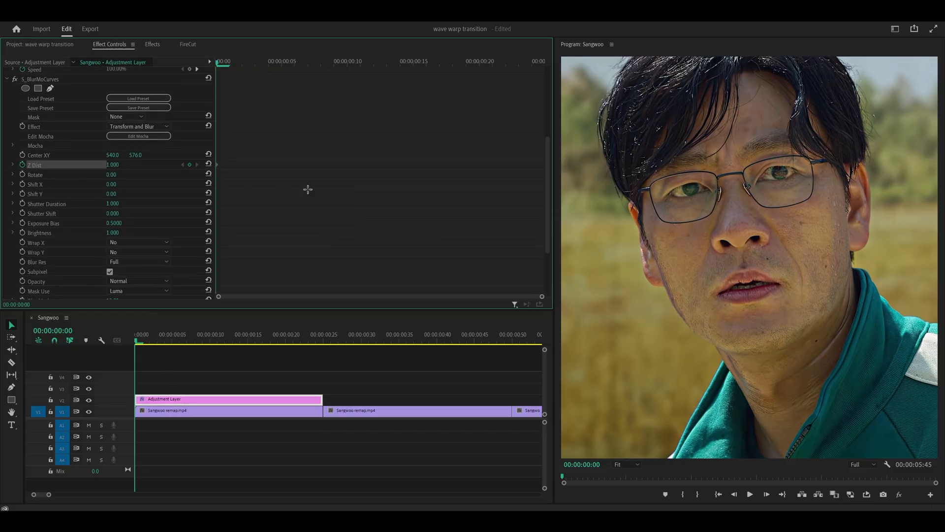
left_click(316, 341)
scroll(341, 373, "up", 2)
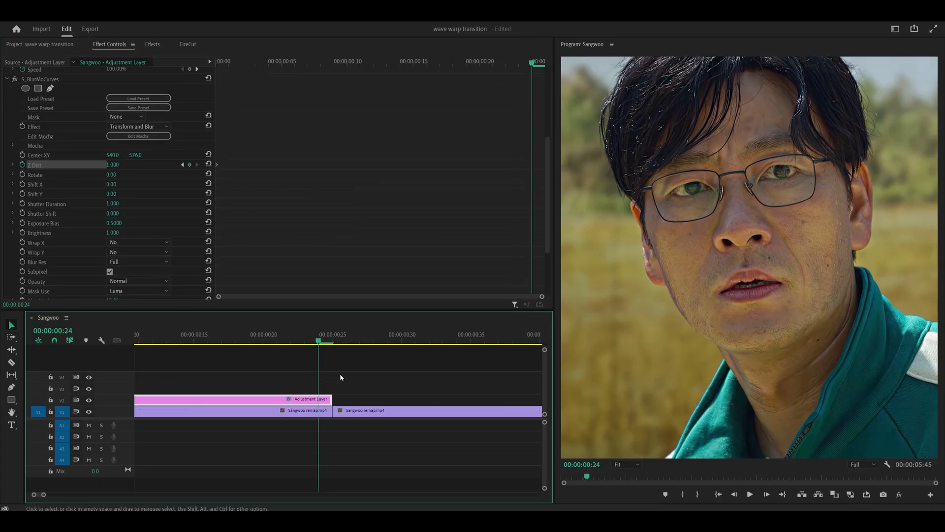
left_click(113, 163)
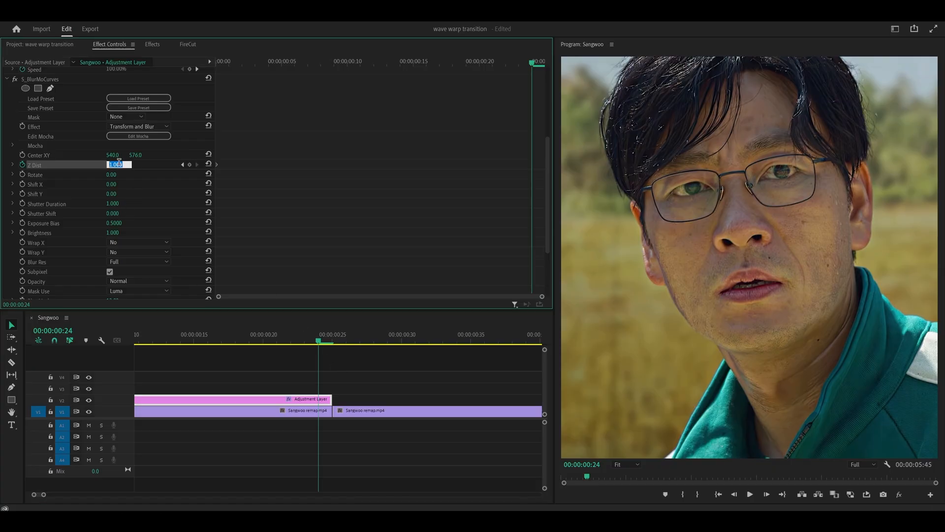
key("BackSpace")
type("8")
key("Return")
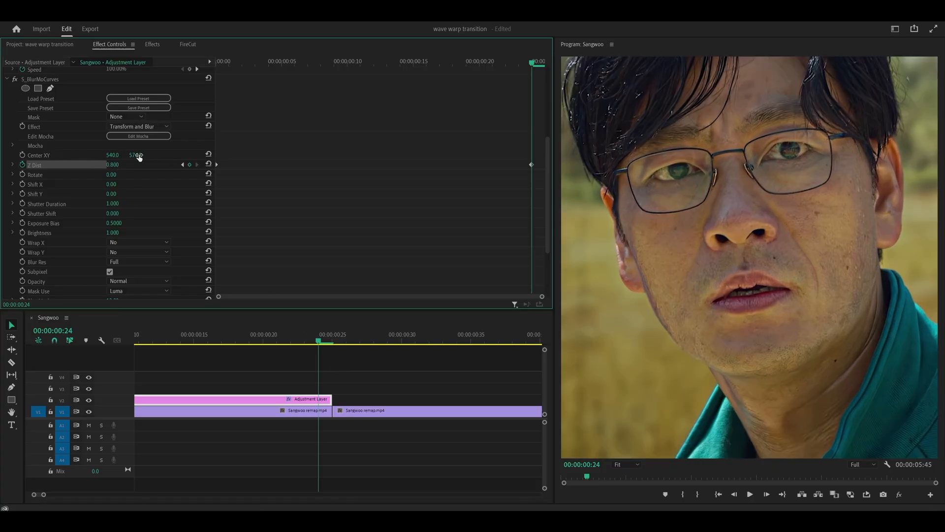
Raise the effect centre's Y to 180, then return to the sequence start.
left_click_drag(136, 156, 142, 155)
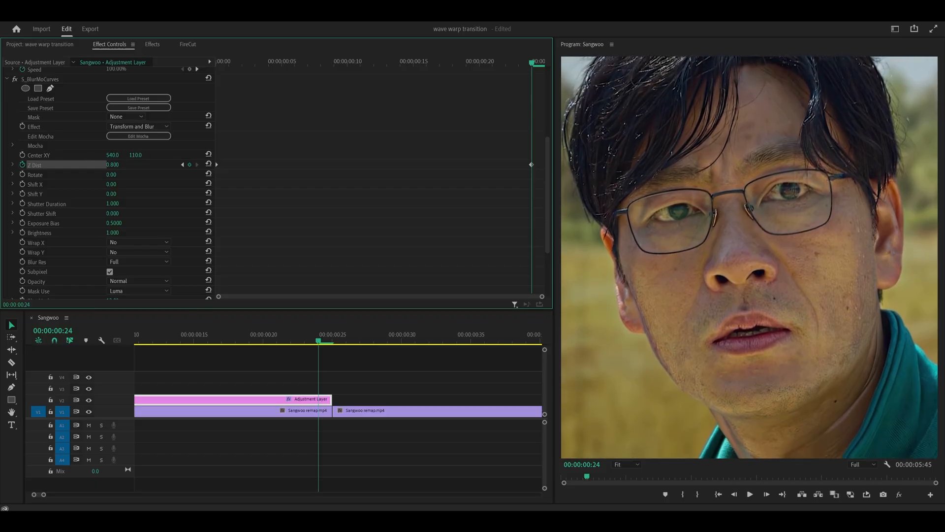
left_click(73, 158)
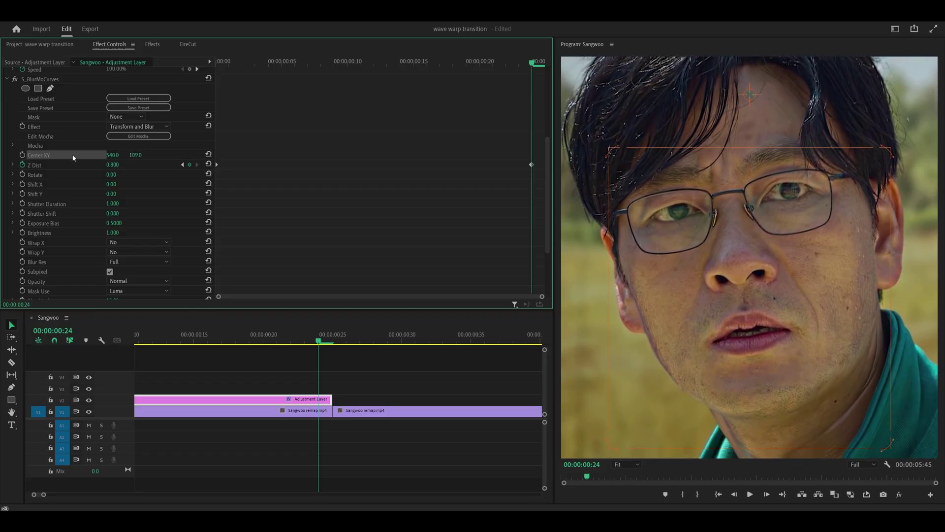
left_click(136, 155)
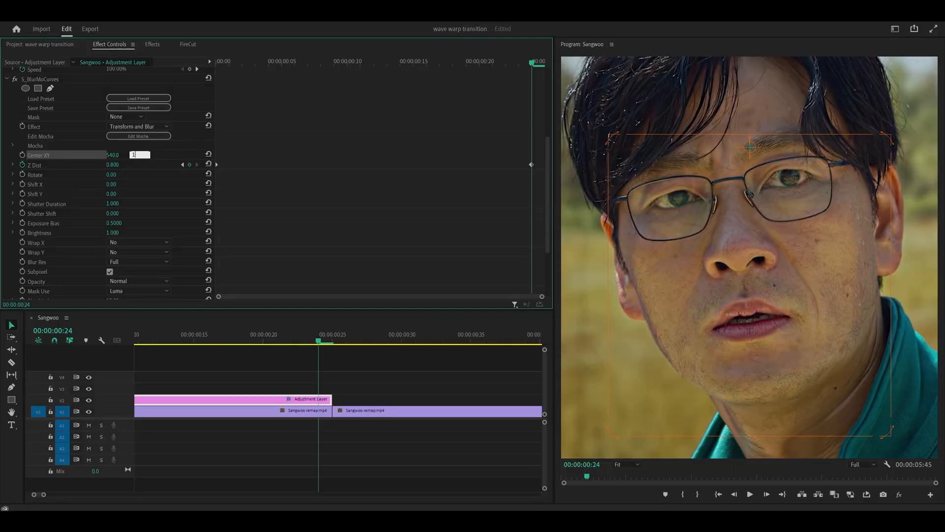
type("80")
key("Return")
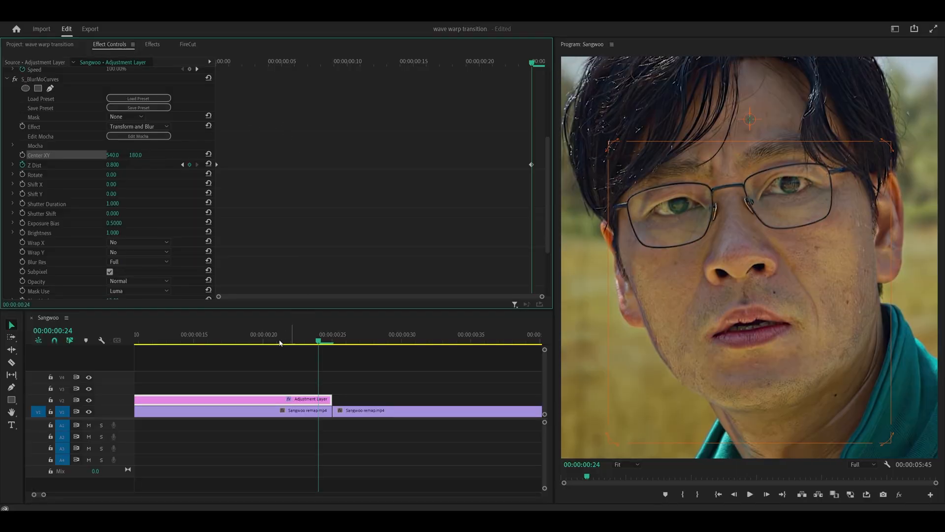
left_click(311, 361)
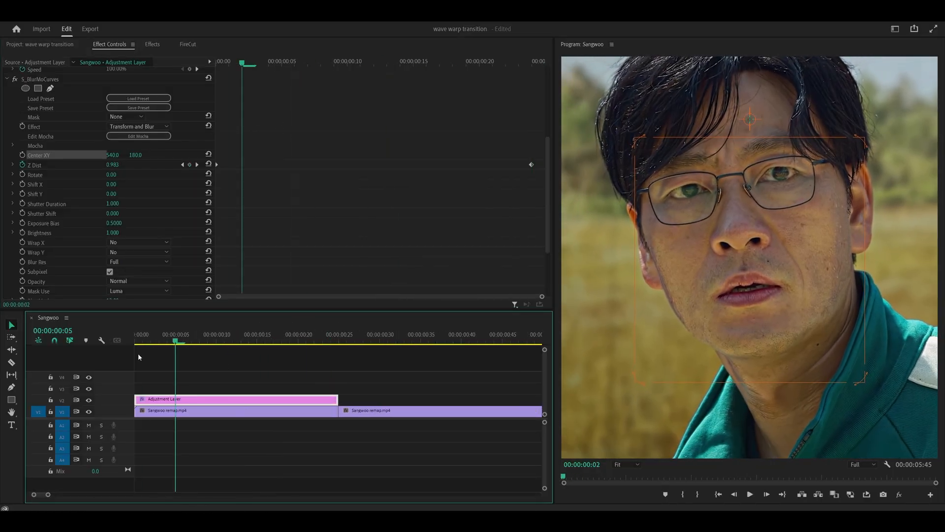
key("Home")
scroll(292, 216, "up", 3)
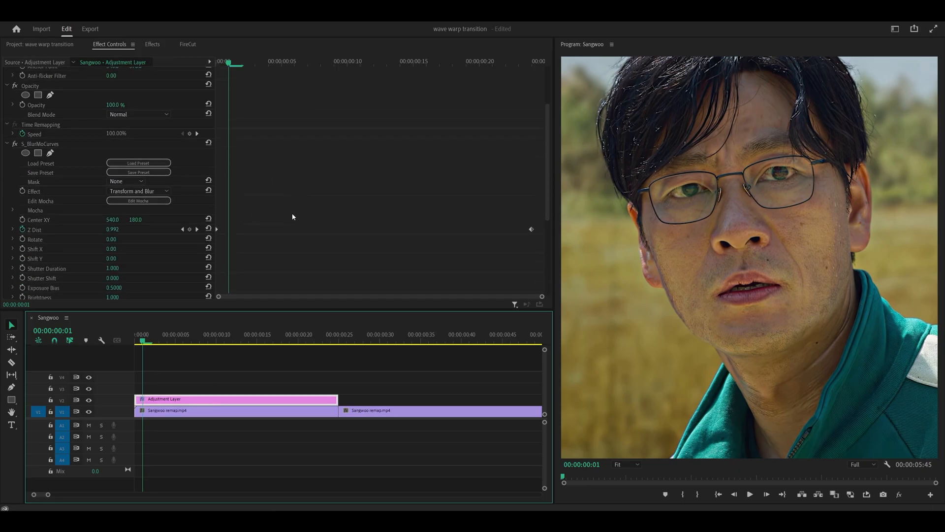
Expand the Z Dist graphs and ease the zoom into the ending keyframe.
left_click(14, 231)
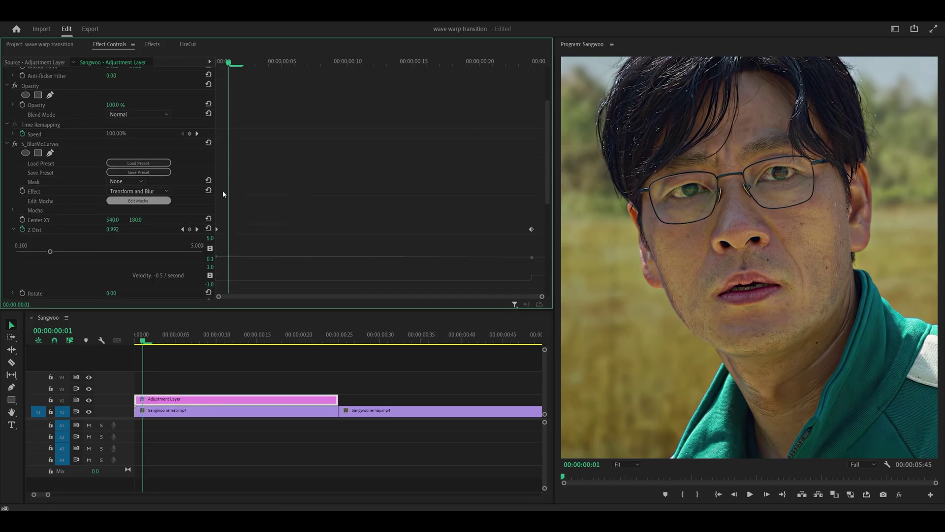
left_click(519, 61)
left_click(529, 181)
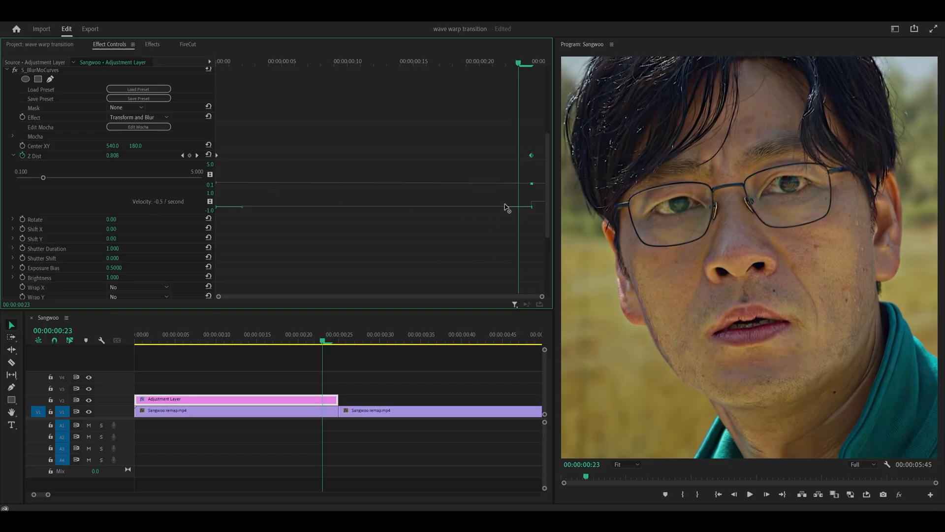
left_click_drag(507, 206, 315, 202)
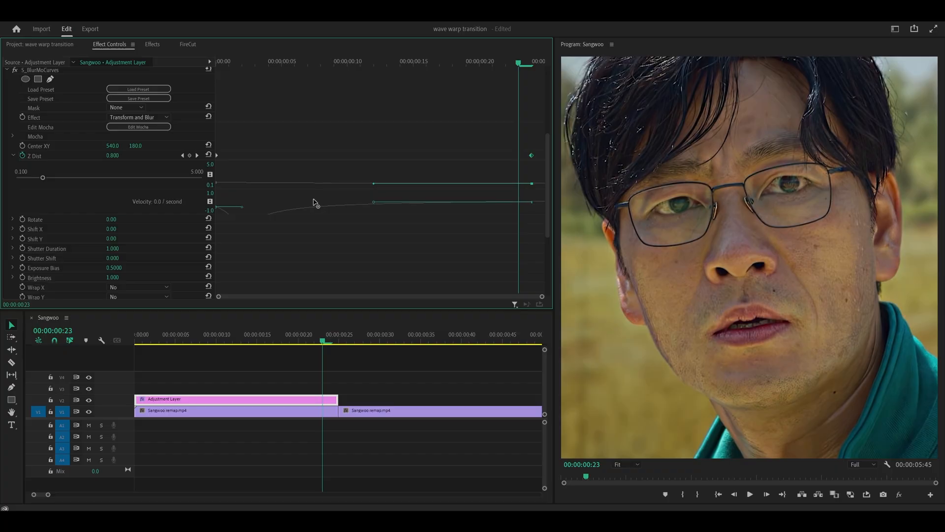
Ease the zoom out of the starting keyframe and shift the end keyframe slightly later.
left_click(221, 63)
key("Right")
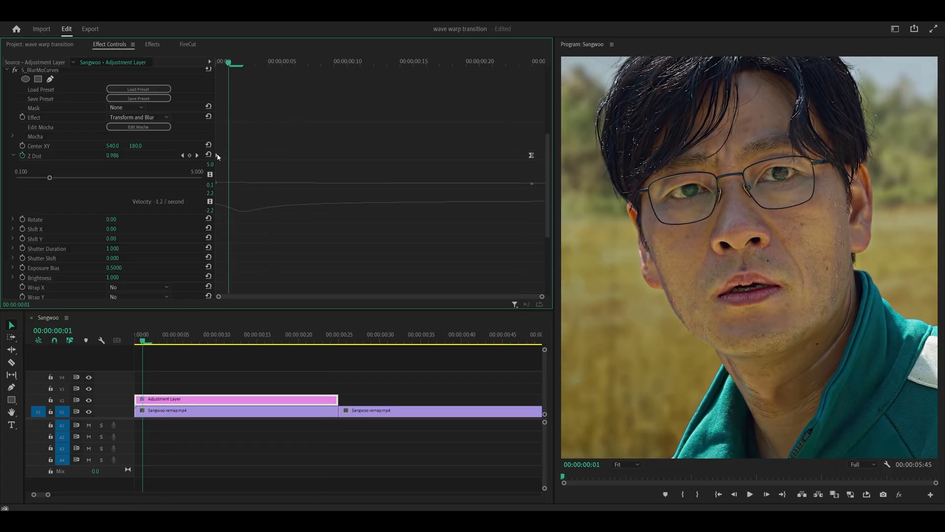
left_click_drag(242, 208, 232, 208)
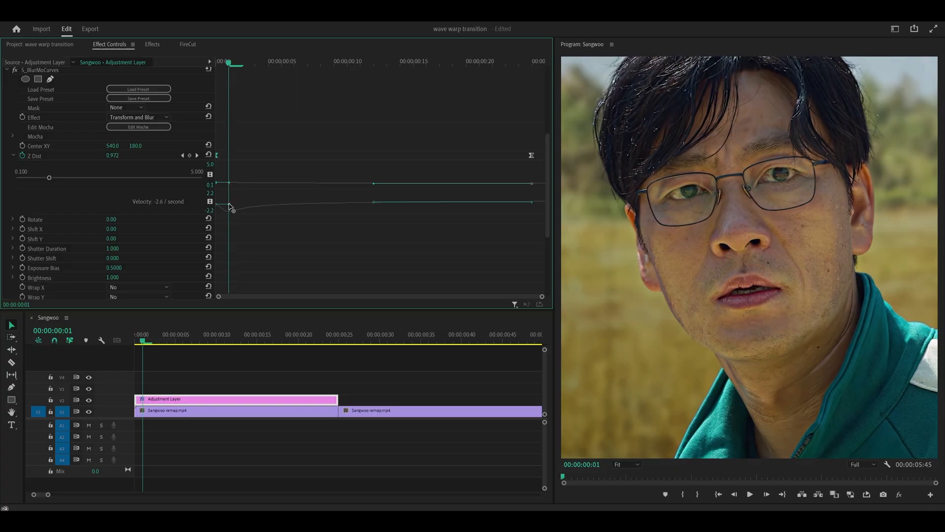
scroll(232, 180, "up", 2)
mouse_move(229, 64)
left_mouse_down()
mouse_move(272, 64)
mouse_move(222, 64)
left_mouse_up()
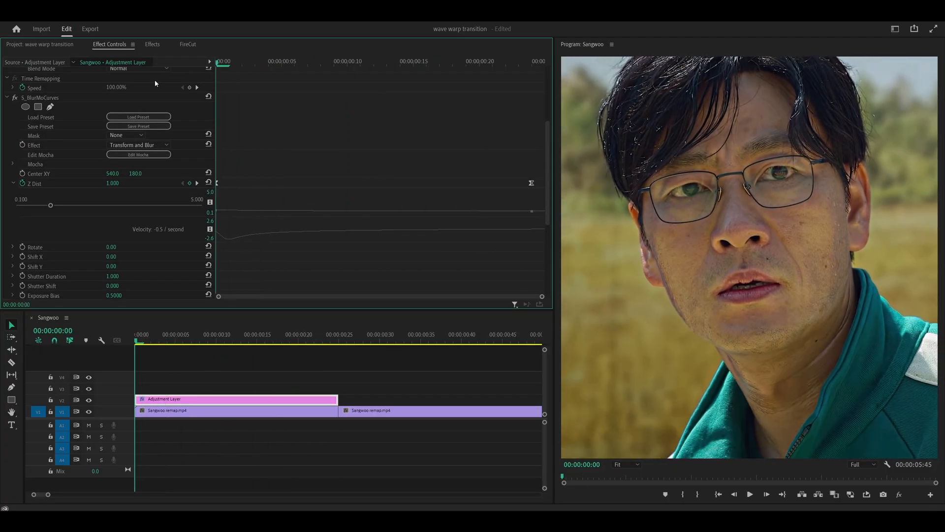
left_click_drag(531, 186, 543, 185)
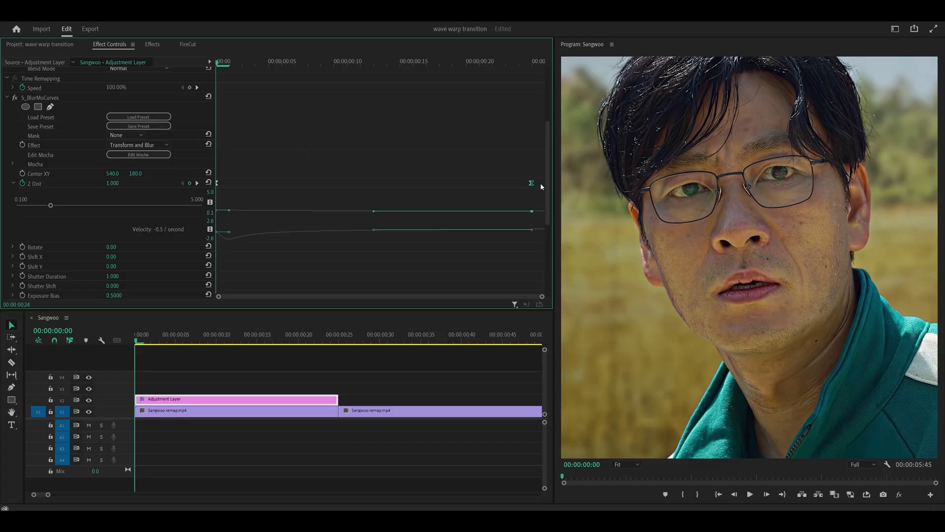
Apply a second S_BlurMoCurves to the adjustment layer with centre height 180.
left_click(13, 100)
left_click(152, 44)
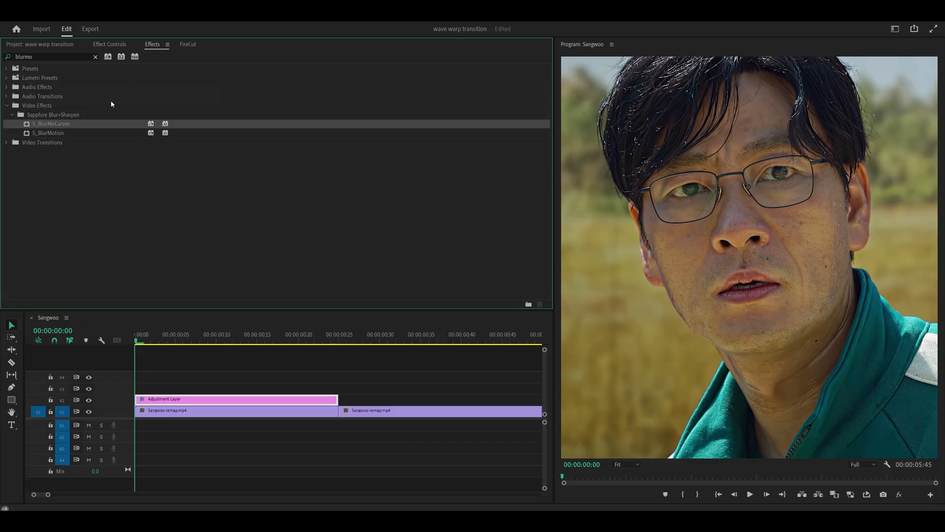
left_click_drag(53, 123, 222, 399)
left_click(109, 44)
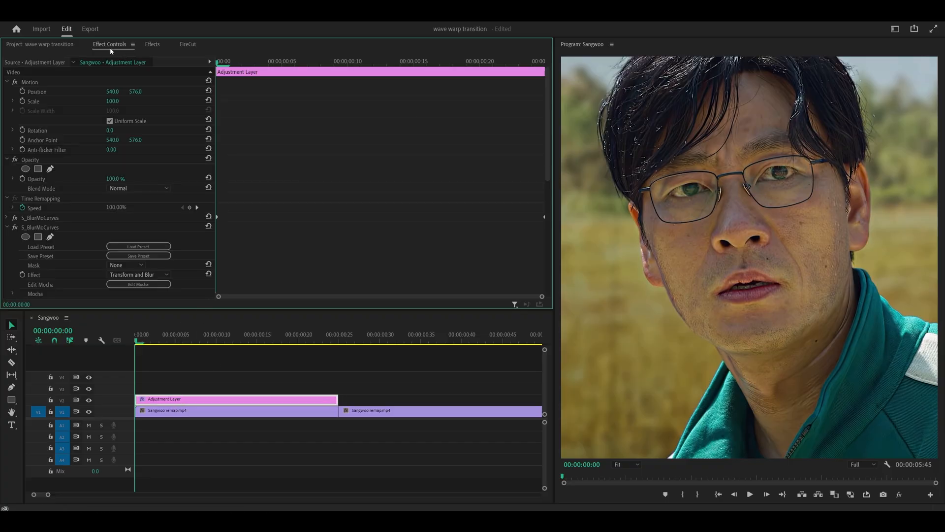
scroll(336, 178, "down", 2)
scroll(336, 178, "down", 3)
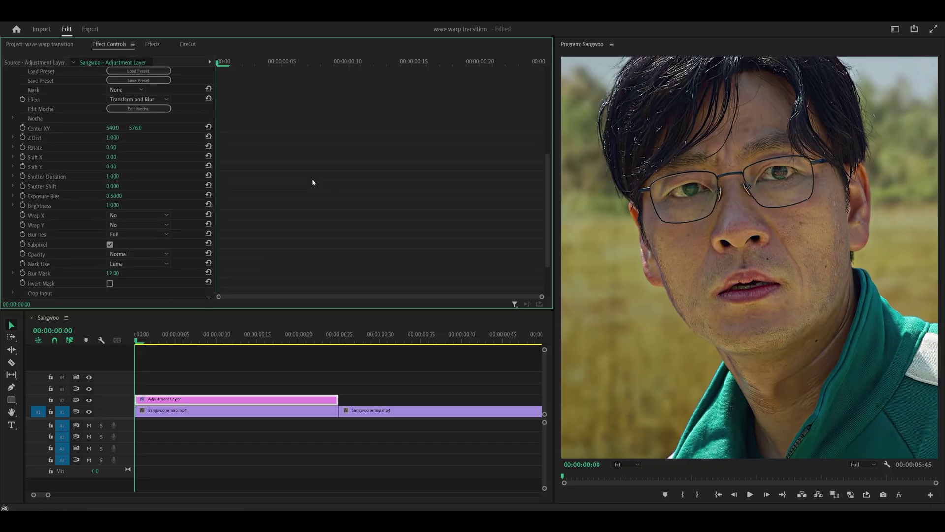
left_click(139, 128)
type("0")
key("Return")
scroll(345, 179, "up", 2)
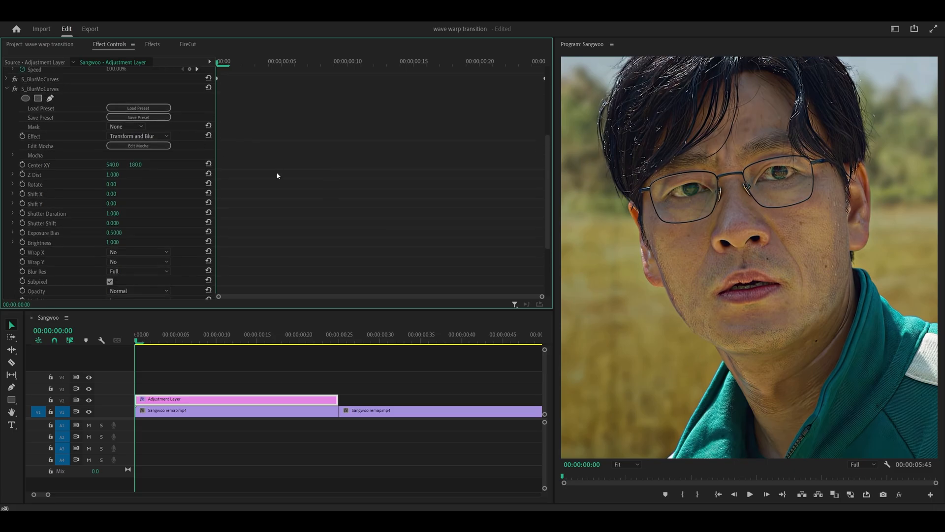
scroll(276, 171, "down", 2)
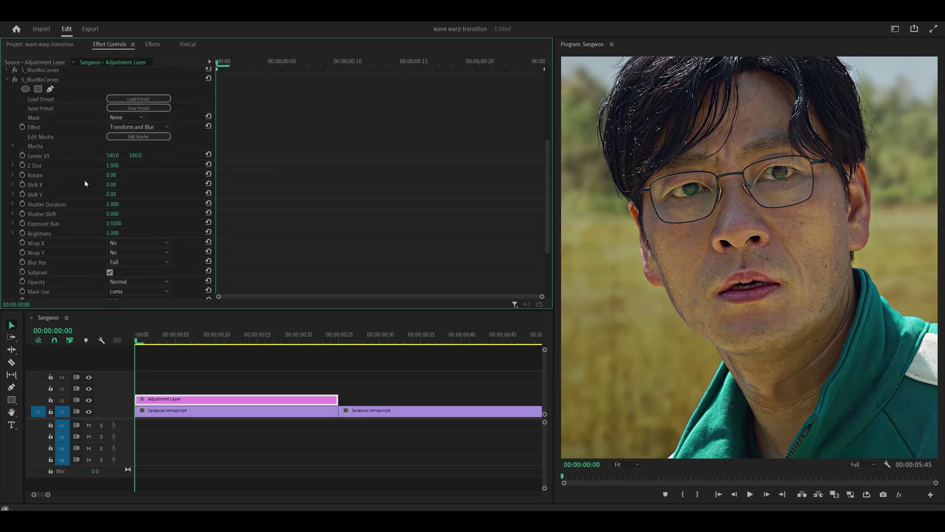
Keyframe its Z Dist from the default at start to 0.8 at the layer's end.
left_click(22, 166)
left_click(330, 341)
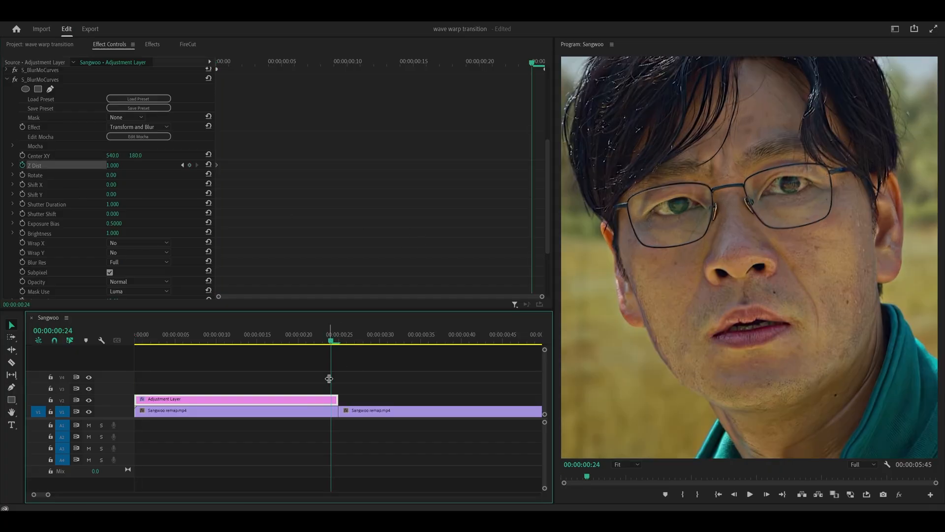
scroll(329, 378, "up", 2)
left_click(115, 166)
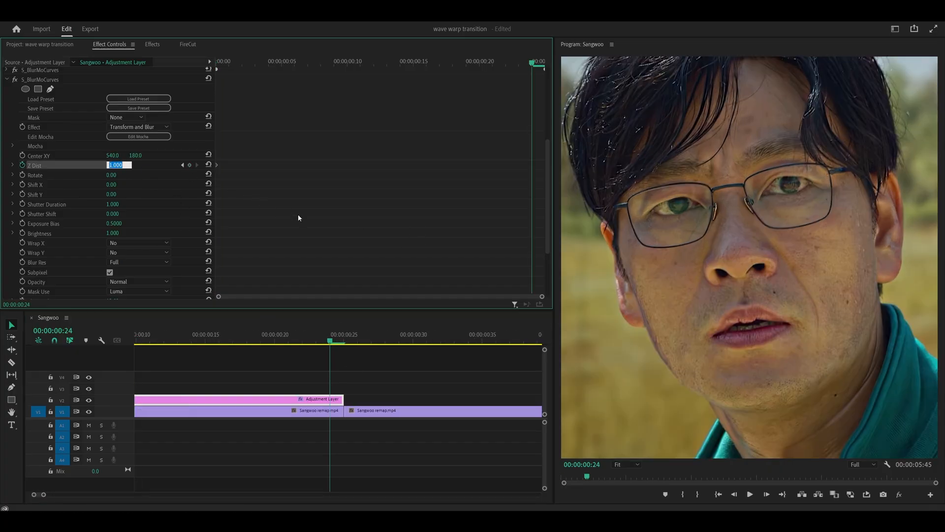
type("0.8")
key("Return")
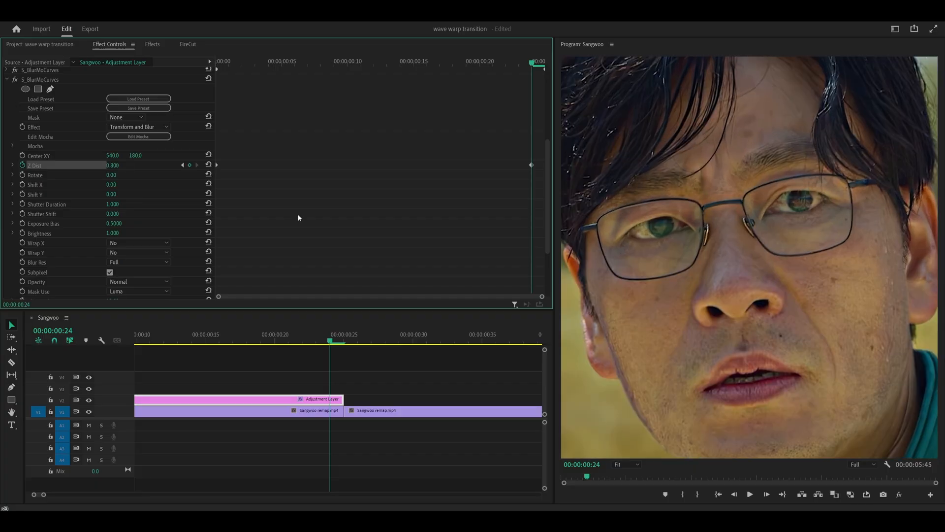
Ease out of the first and into the last Z Dist keyframe on the velocity graph.
left_click(14, 165)
key("Home")
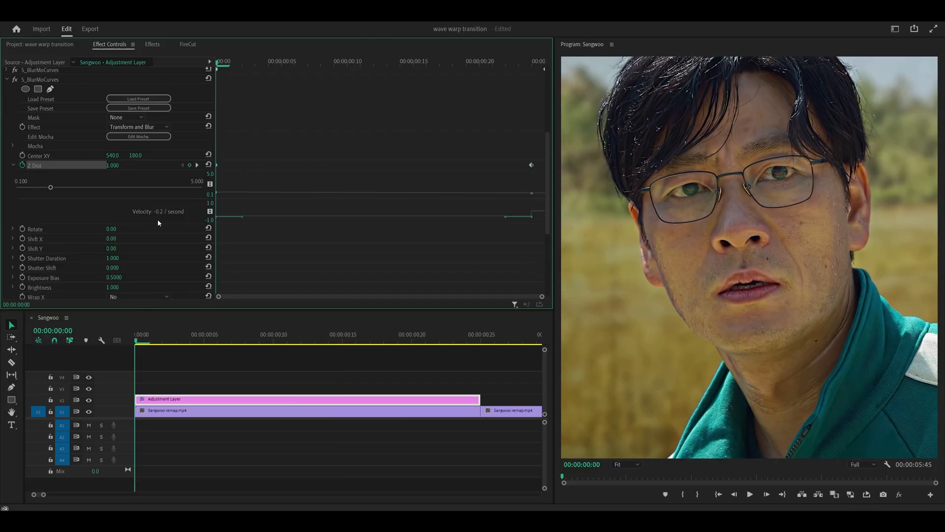
left_click_drag(241, 220, 374, 214)
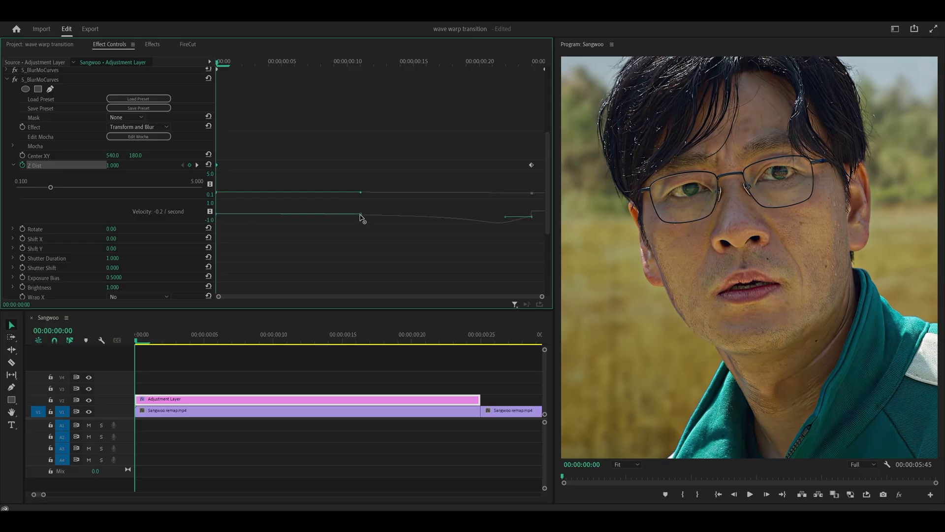
left_click(417, 216)
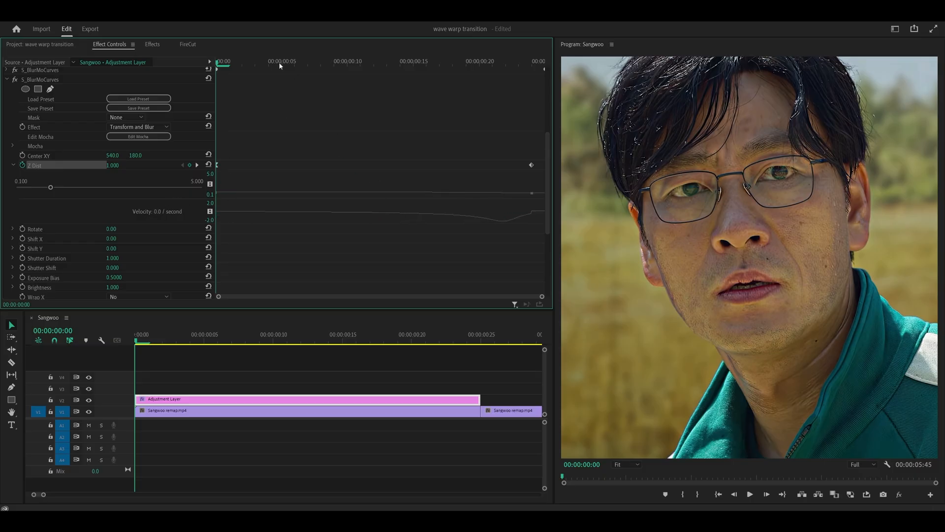
left_click_drag(280, 65, 520, 66)
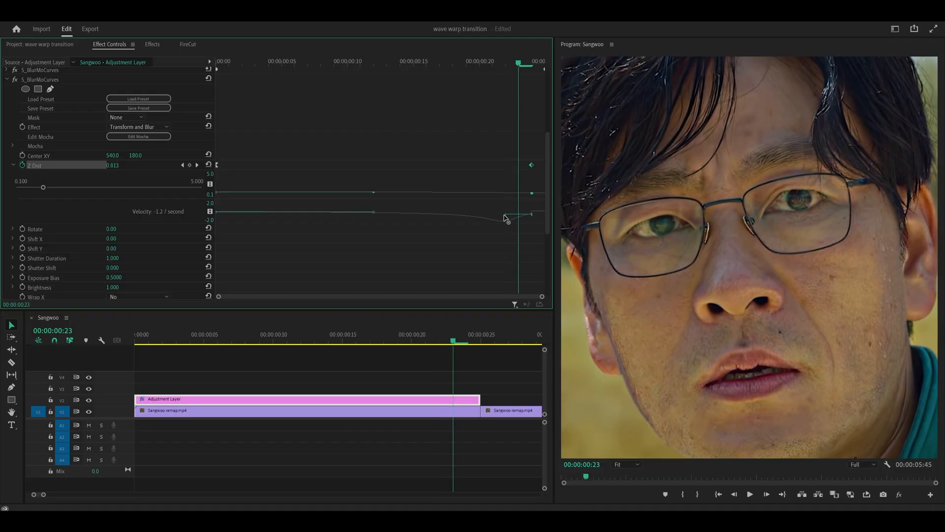
left_click_drag(506, 218, 521, 216)
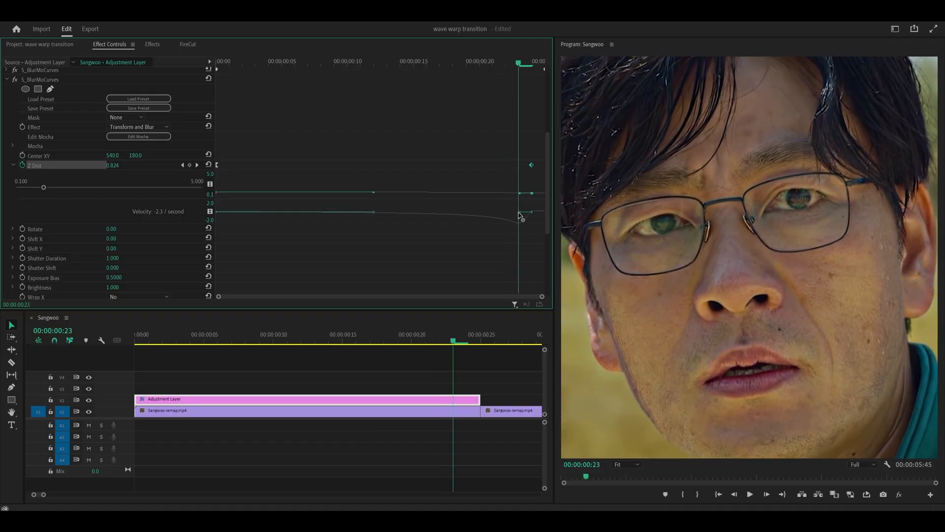
key("Home")
scroll(244, 332, "down", 2)
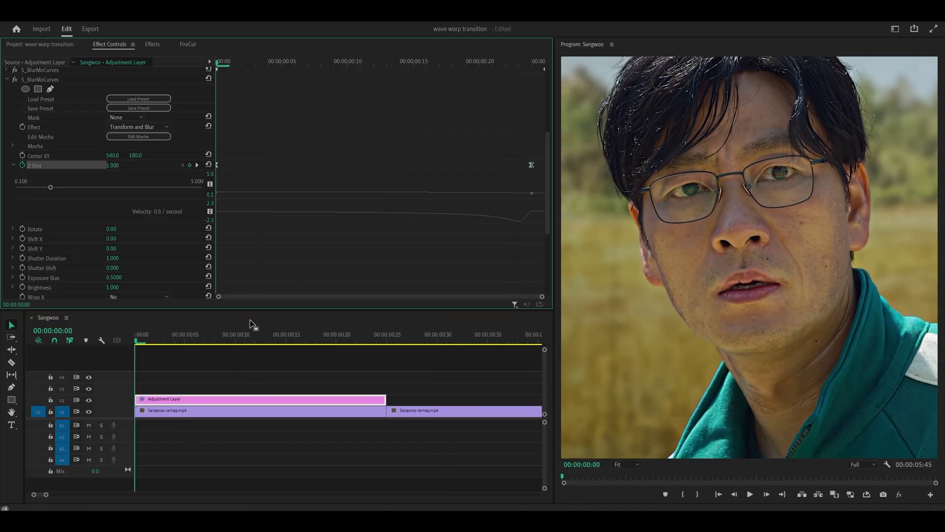
Play back the first clip to preview the blur zoom effect.
left_click(401, 340)
left_click(222, 411)
key("space")
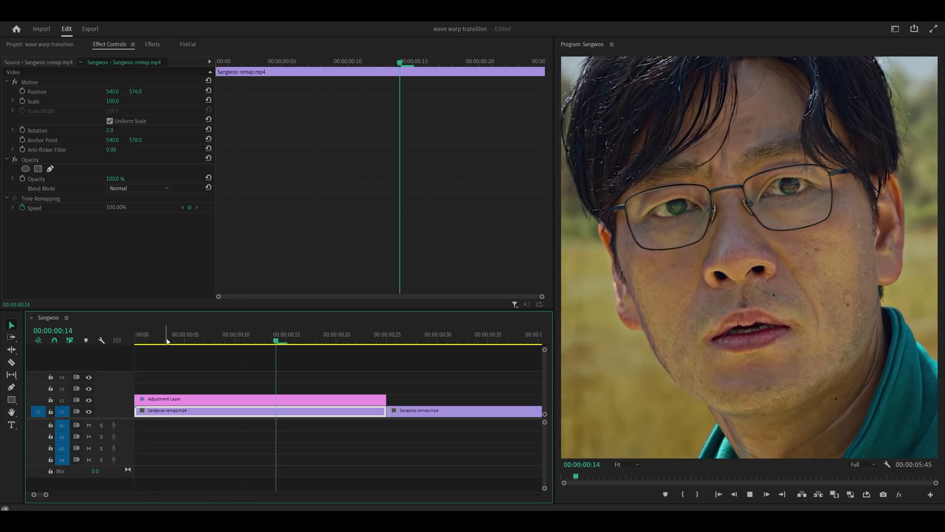
key("space")
key("Home")
scroll(193, 394, "down", 3)
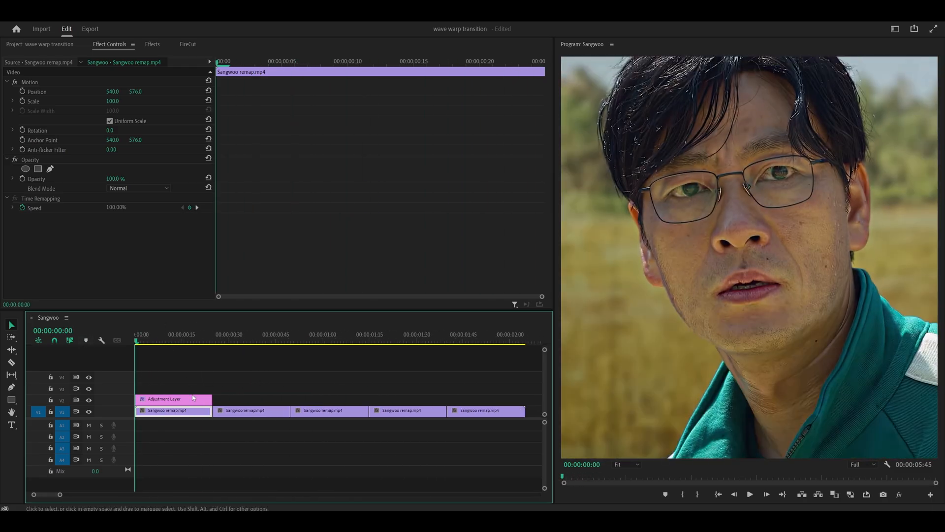
Duplicate the adjustment layer, review the result and undo the misplaced copies.
left_click_drag(192, 399, 329, 399, "alt")
left_click(303, 334)
key("space")
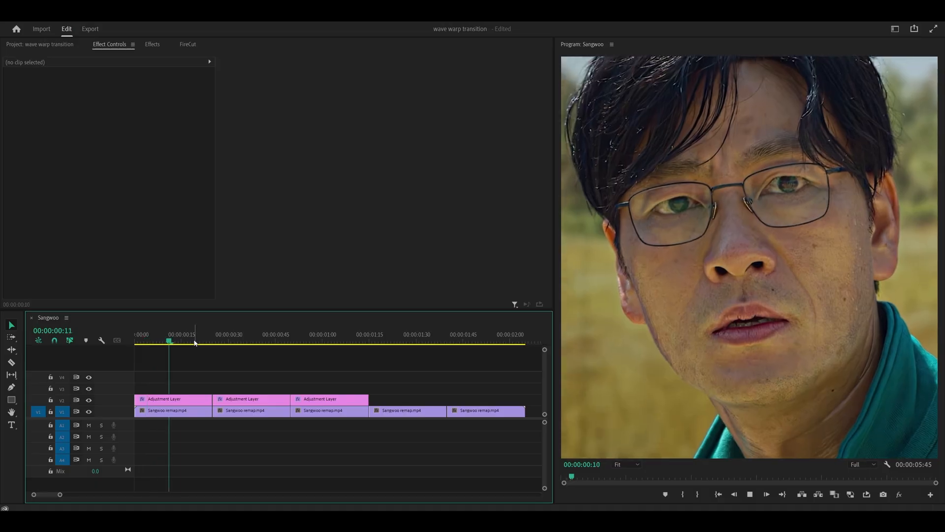
key("space")
key("Home")
key("ctrl+z")
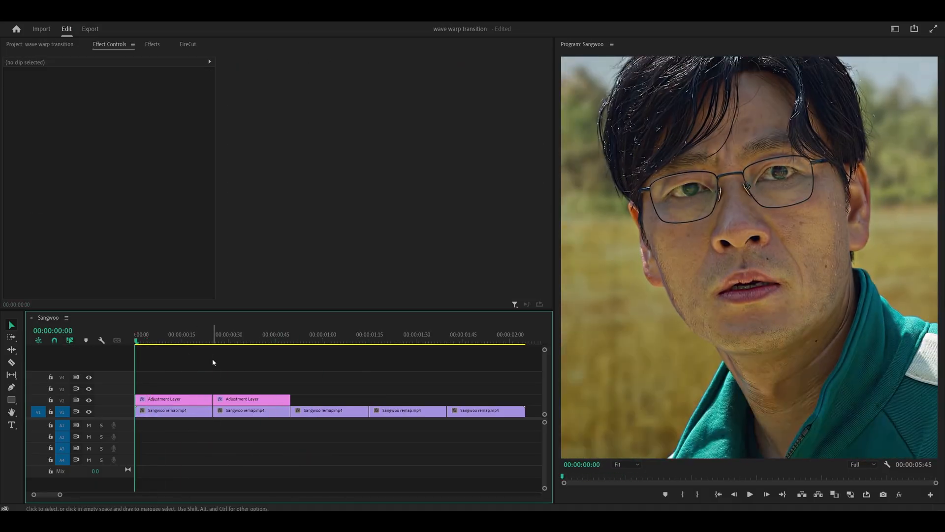
key("ctrl+z")
left_click(180, 400)
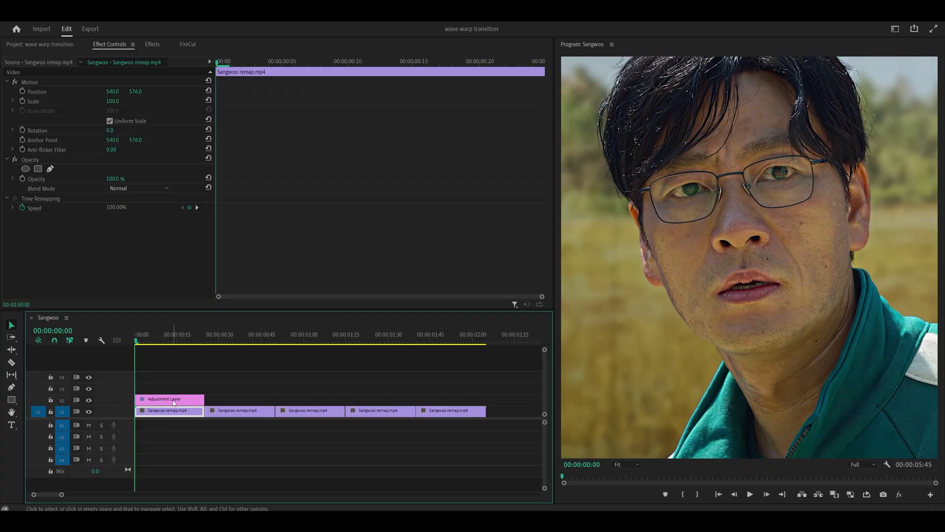
Alt-drag adjustment layer copies over the remaining Sangwoo clips and verify a copy's keyframes.
left_click(169, 400)
left_click_drag(169, 400, 444, 401)
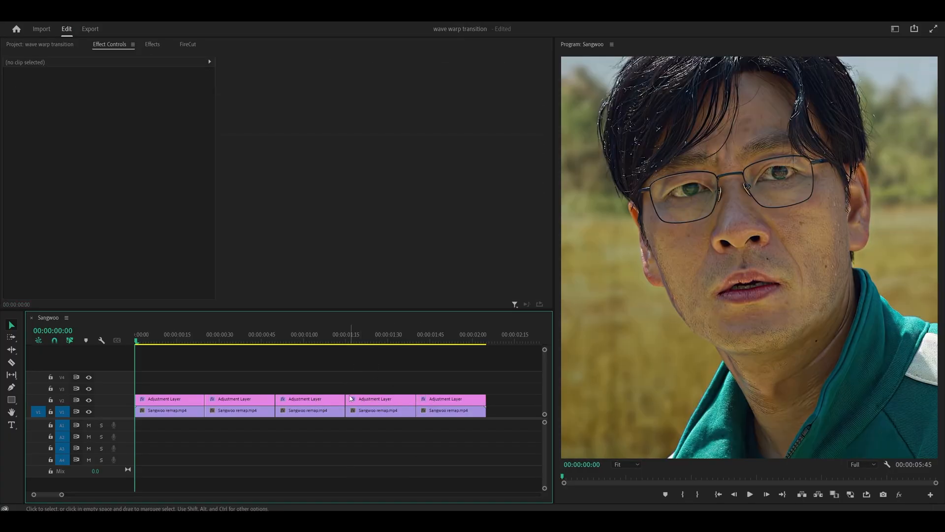
left_click(436, 381)
scroll(436, 381, "up", 2)
left_click(365, 336)
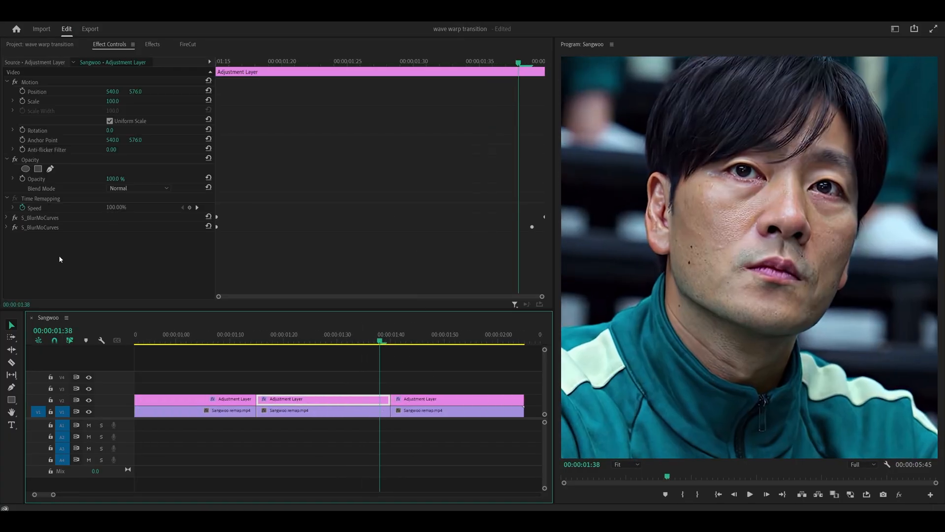
left_click(9, 219)
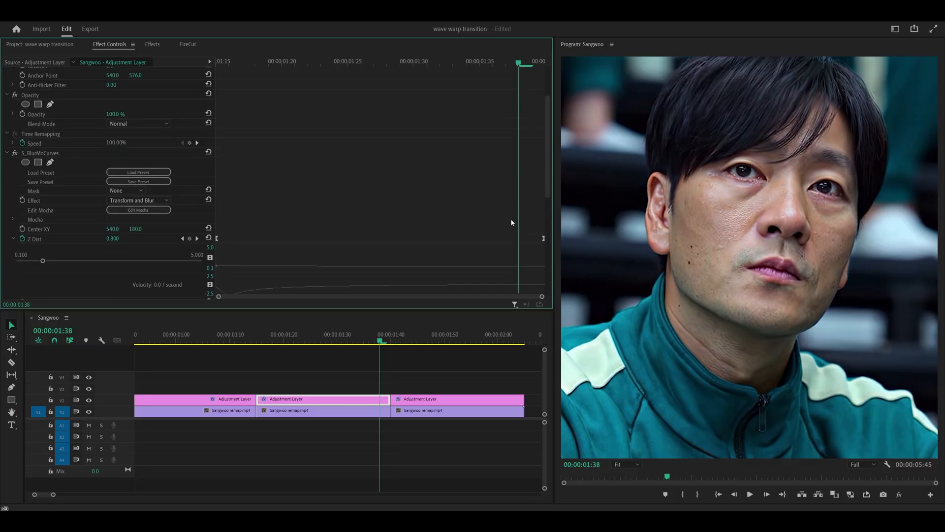
left_click(169, 410)
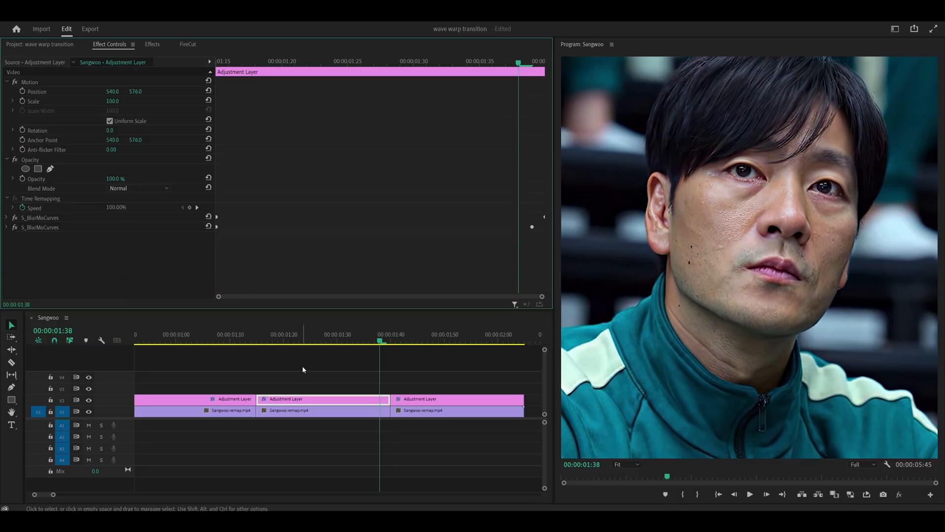
scroll(332, 384, "down", 3)
left_click(178, 336)
key("space")
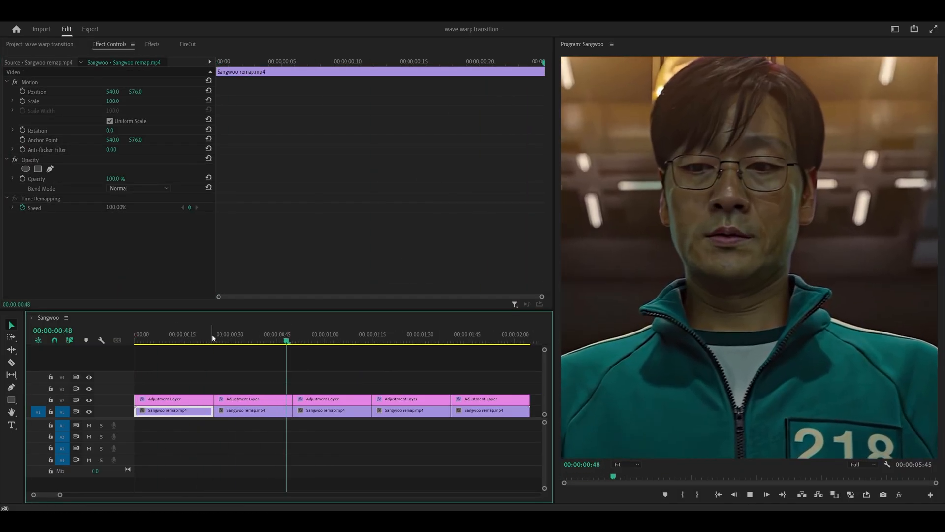
left_click(138, 336)
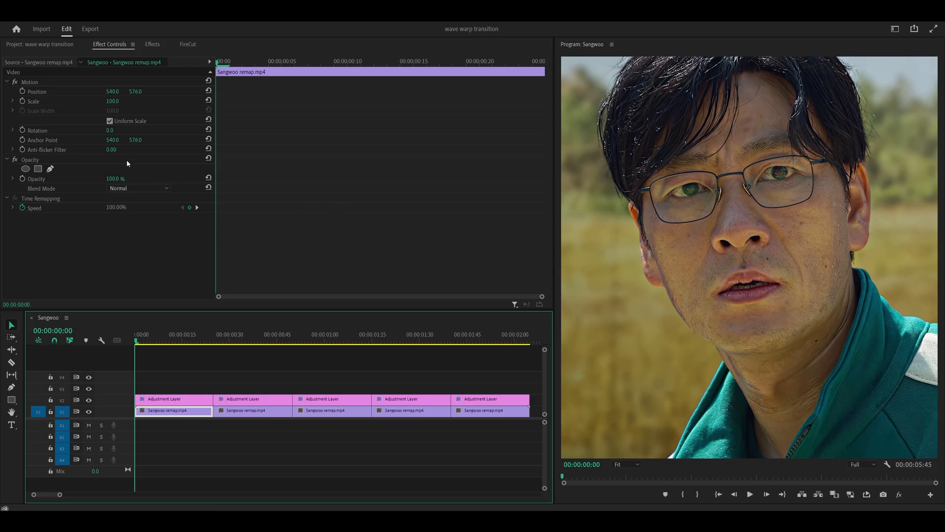
Search Effects for wave warp in the Distort group, then select the first Sangwoo remap.mp4 clip.
left_click(152, 44)
left_click(44, 56)
type("wav")
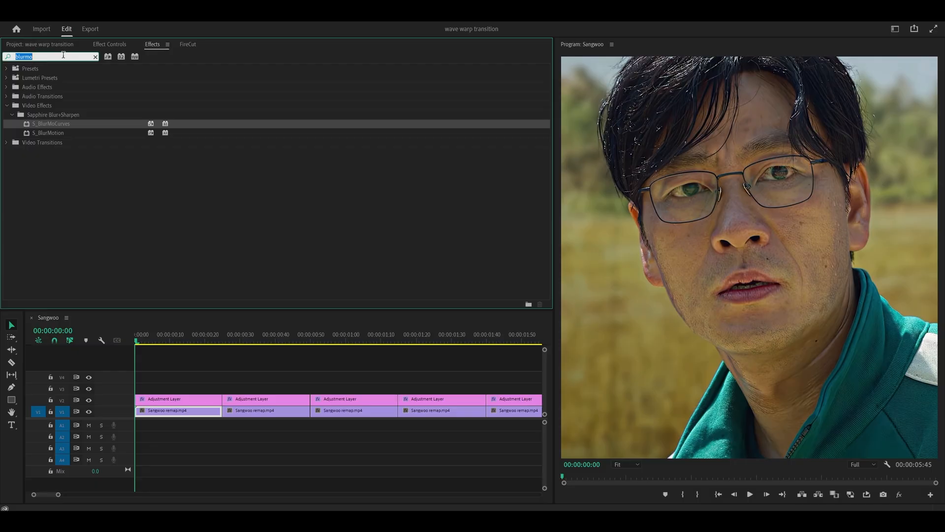
type("e warp")
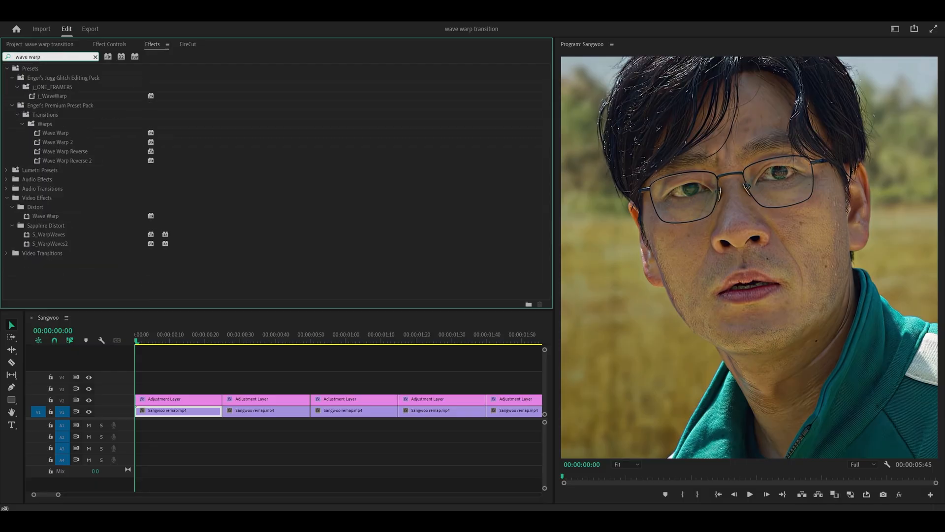
left_click(33, 207)
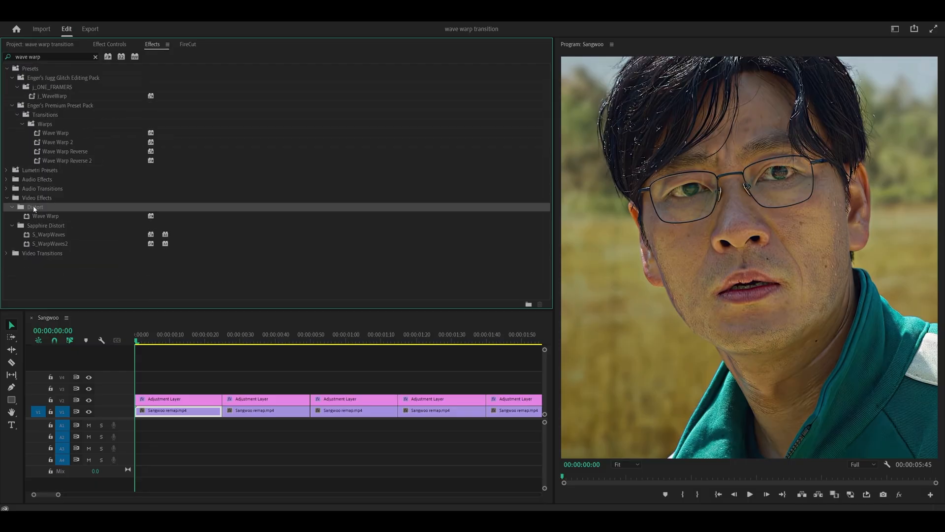
left_click(110, 44)
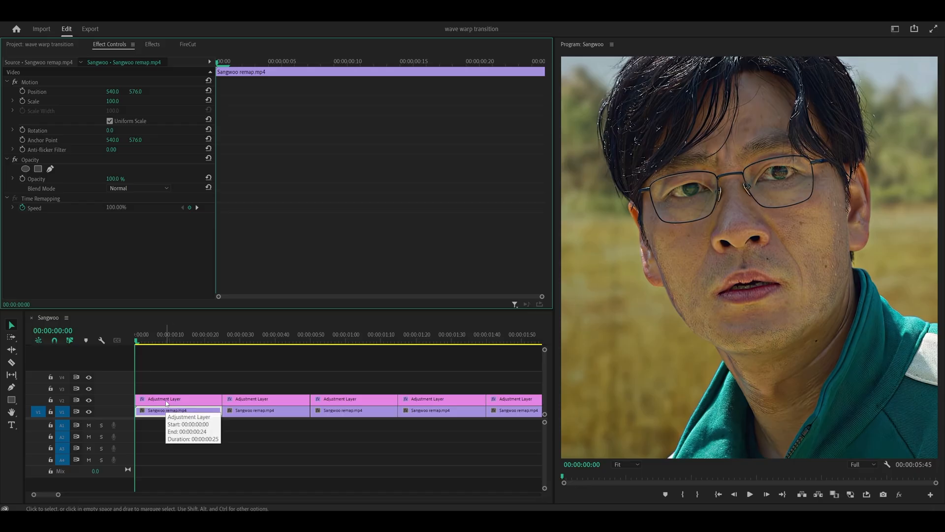
left_click(167, 405)
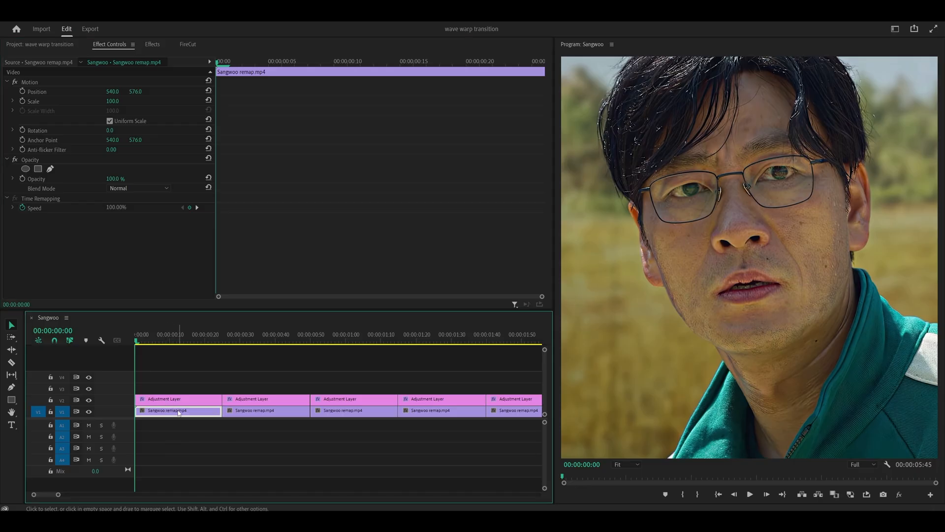
scroll(176, 412, "down", 2)
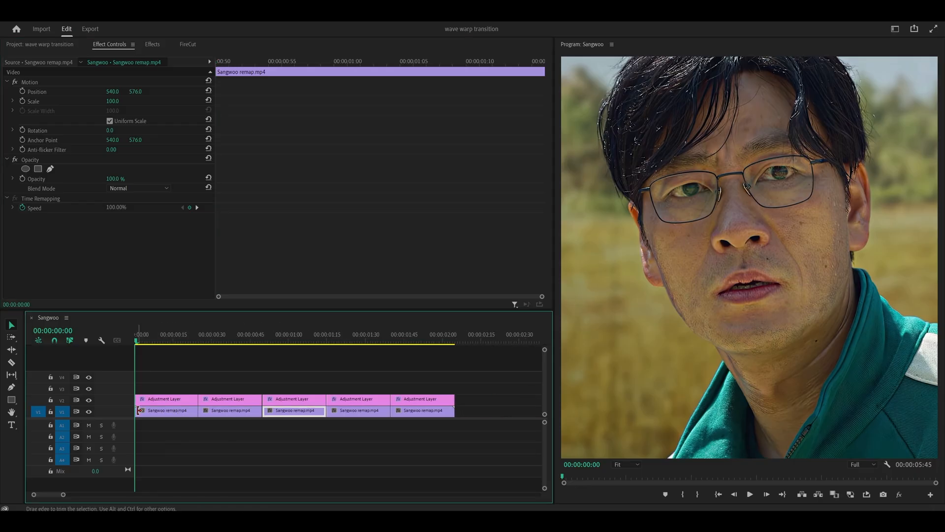
scroll(153, 379, "up", 2)
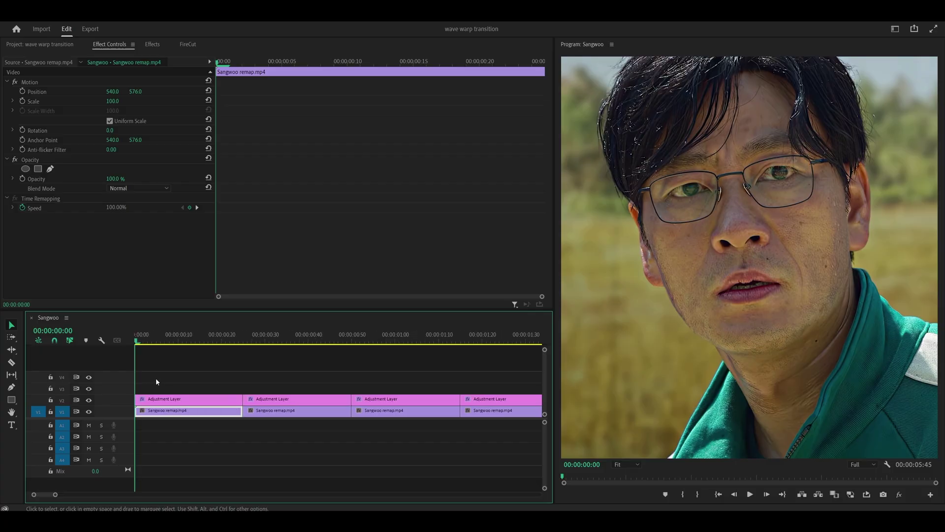
Nest the first and second Sangwoo clips into their own sequences with default names.
right_click(190, 415)
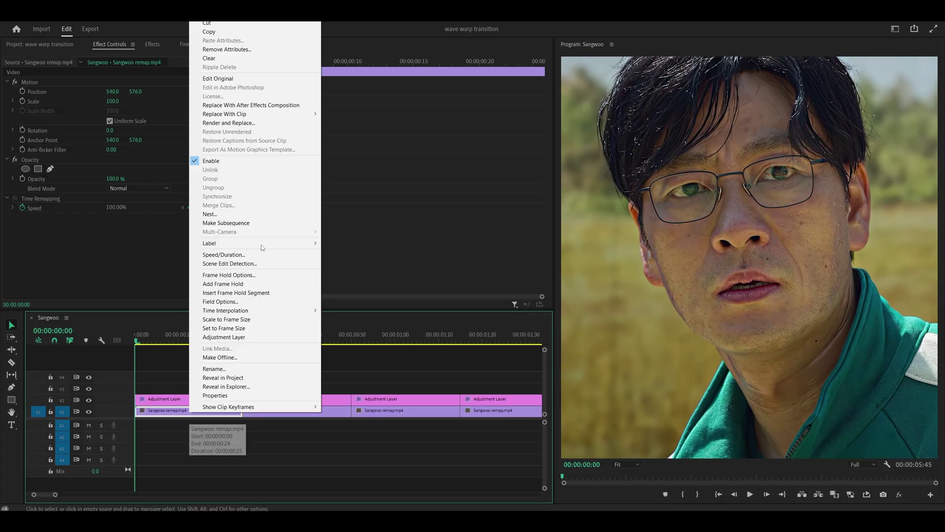
left_click(229, 218)
left_click(450, 270)
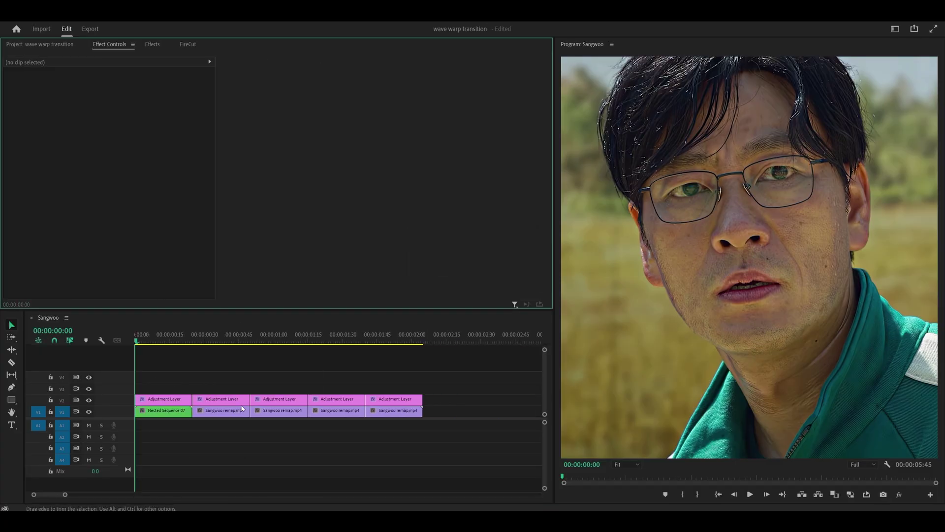
left_click(218, 341)
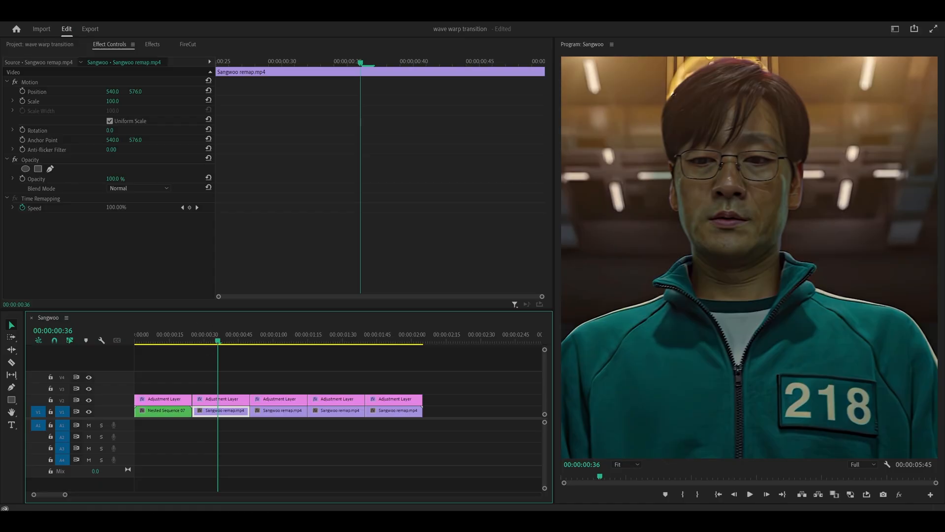
key("ctrl+n")
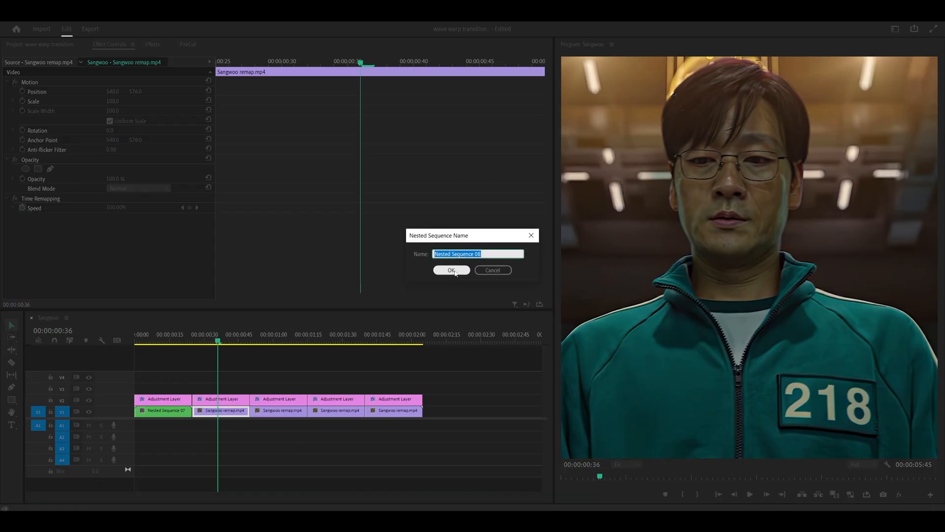
left_click(451, 270)
Nest the third, fourth and fifth clips via Ctrl+N, then select Nested Sequence 07.
left_click(273, 342)
left_click(279, 410)
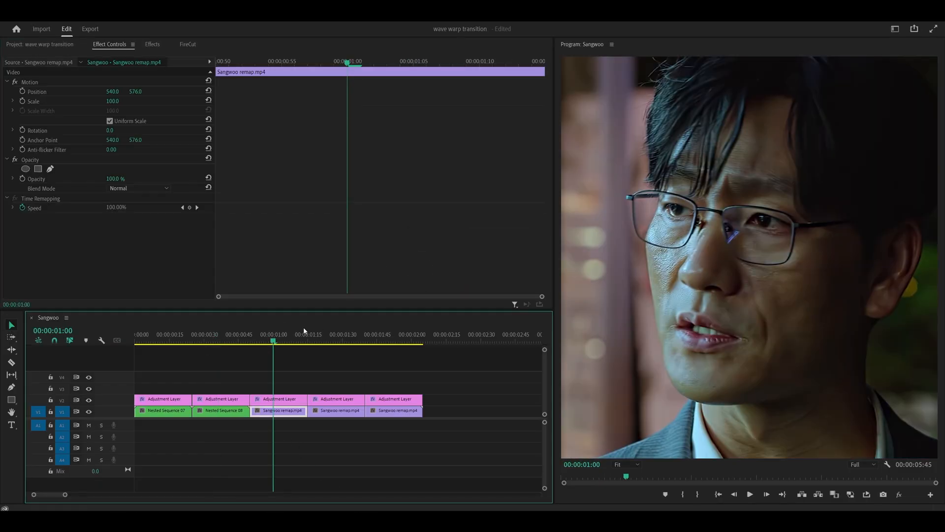
key("ctrl+n")
left_click(450, 271)
left_click(335, 410)
key("ctrl+n")
left_click(451, 270)
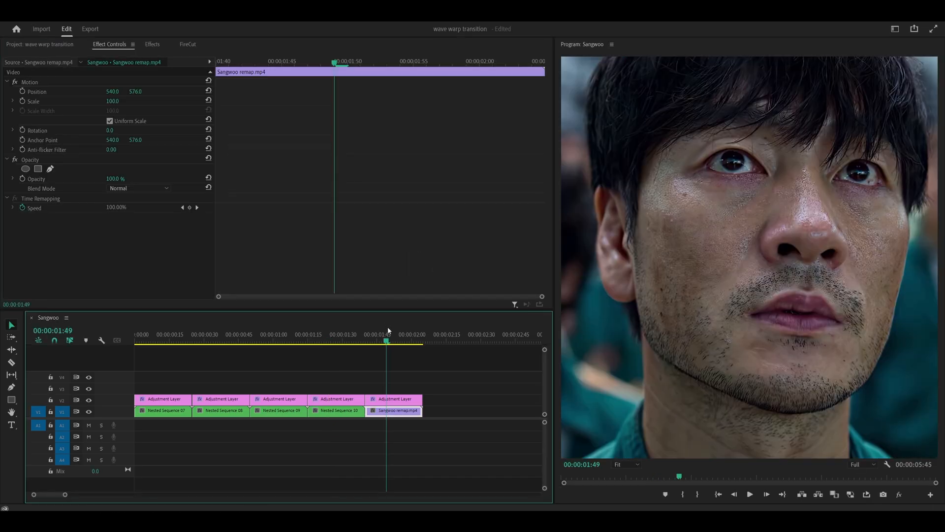
left_click(395, 410)
key("ctrl+n")
left_click(450, 270)
left_click(140, 342)
left_click(164, 410)
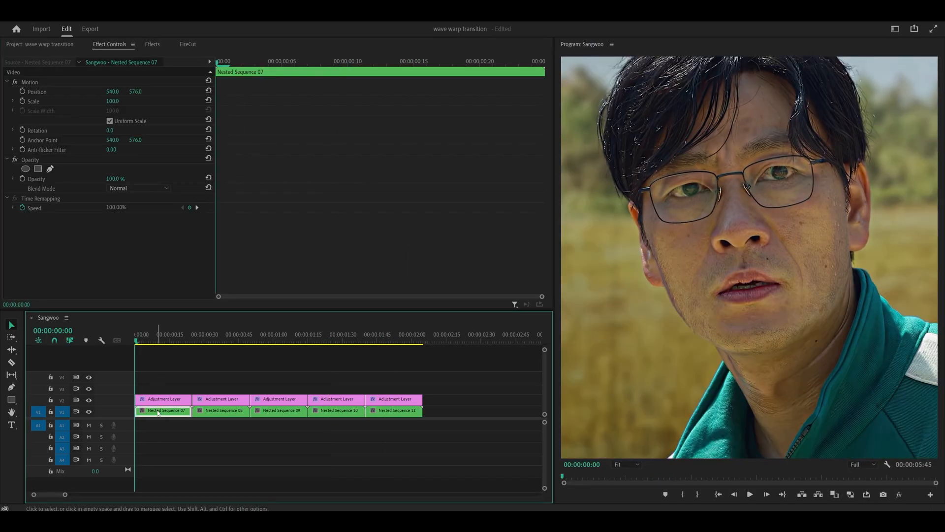
scroll(157, 413, "up", 3)
Apply Wave Warp to Nested Sequence 07 and set its wave type to Smooth Noise.
left_click(152, 45)
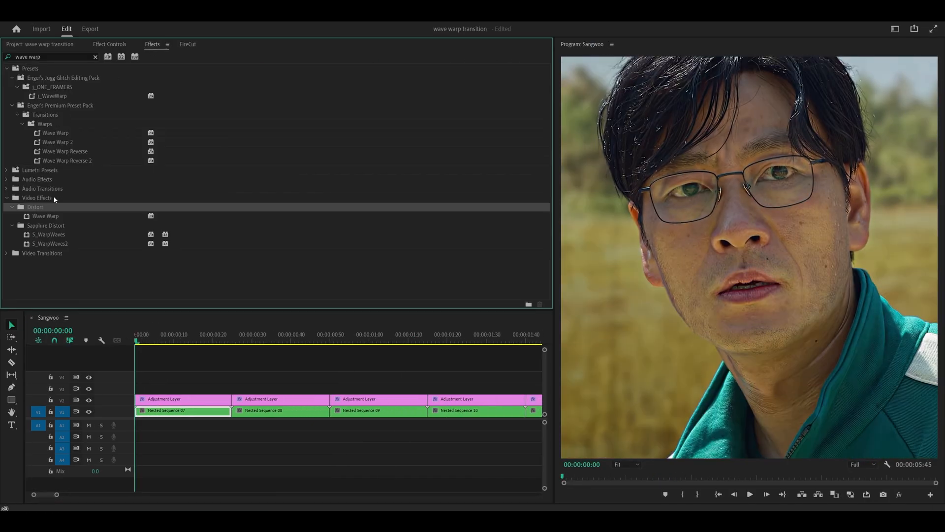
left_click_drag(40, 216, 166, 411)
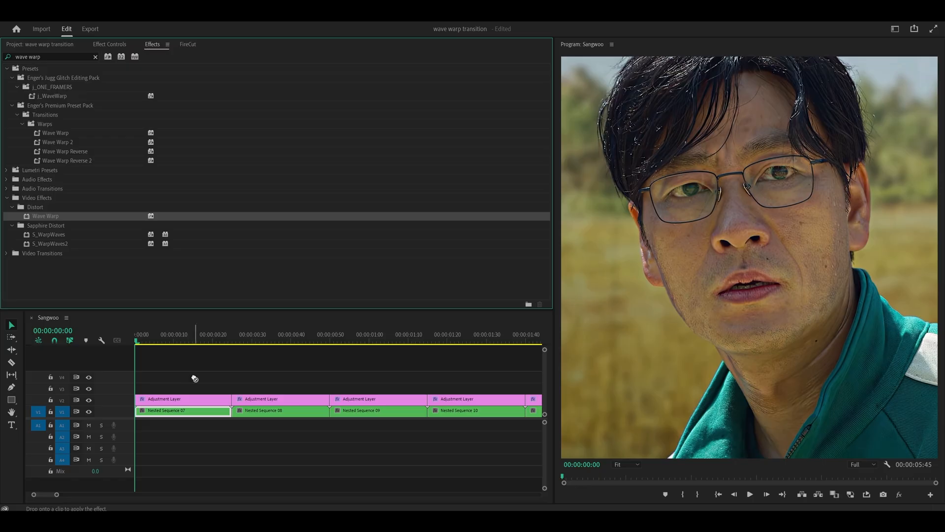
left_click(108, 43)
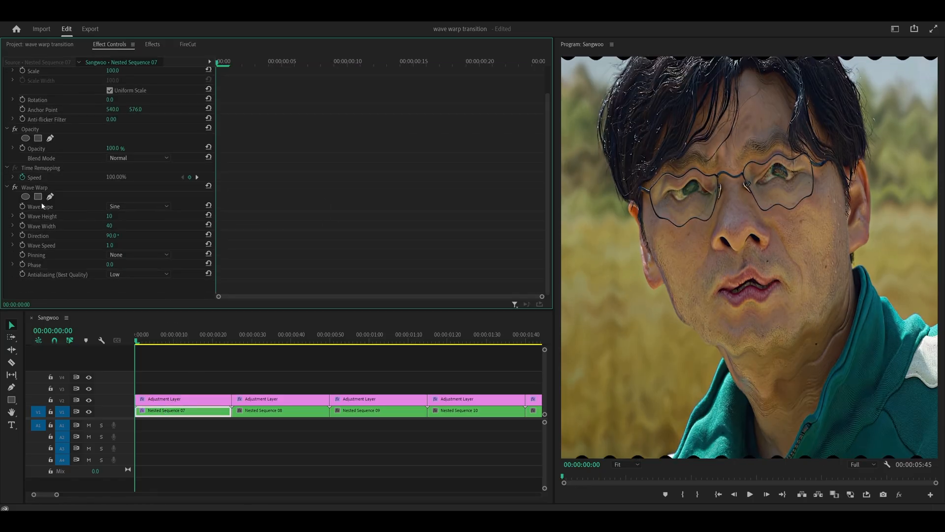
left_click(128, 206)
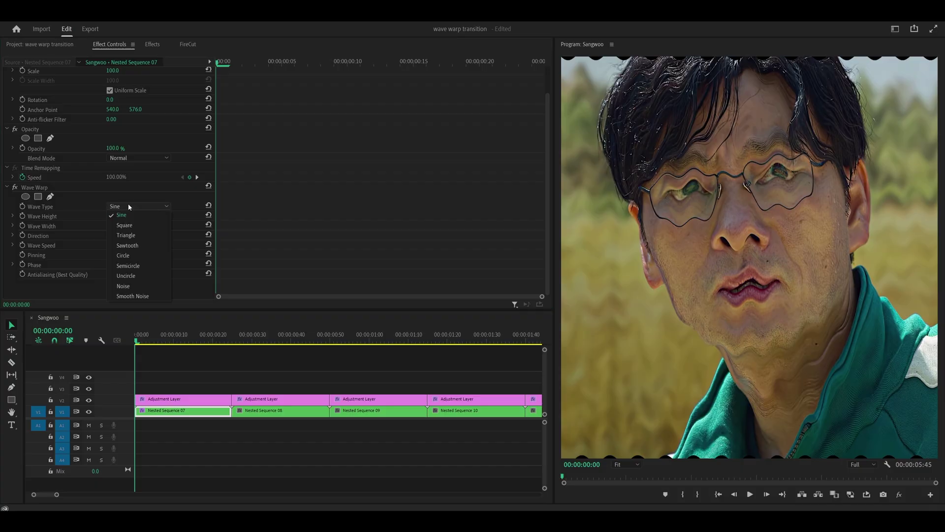
left_click(133, 296)
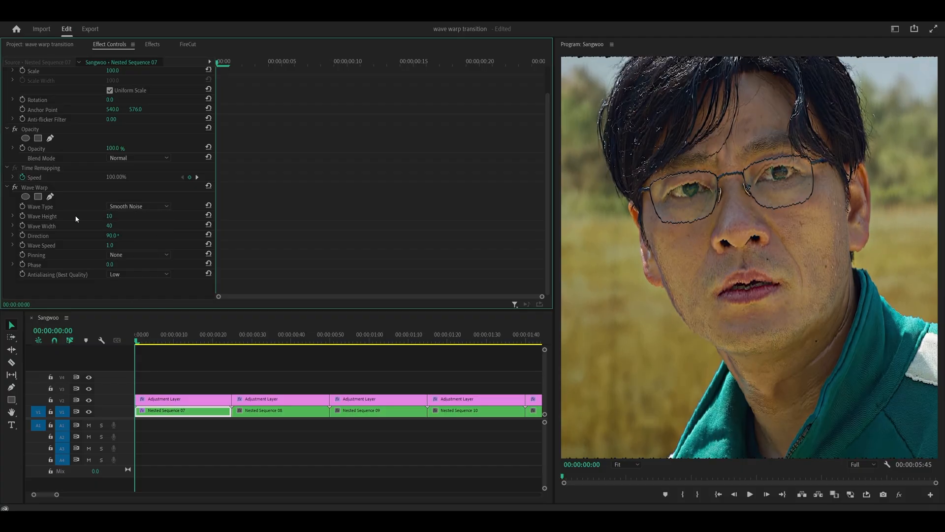
Set Wave Height 125, Wave Width 55 and Direction 0°.
left_click(111, 215)
type("125")
key("Return")
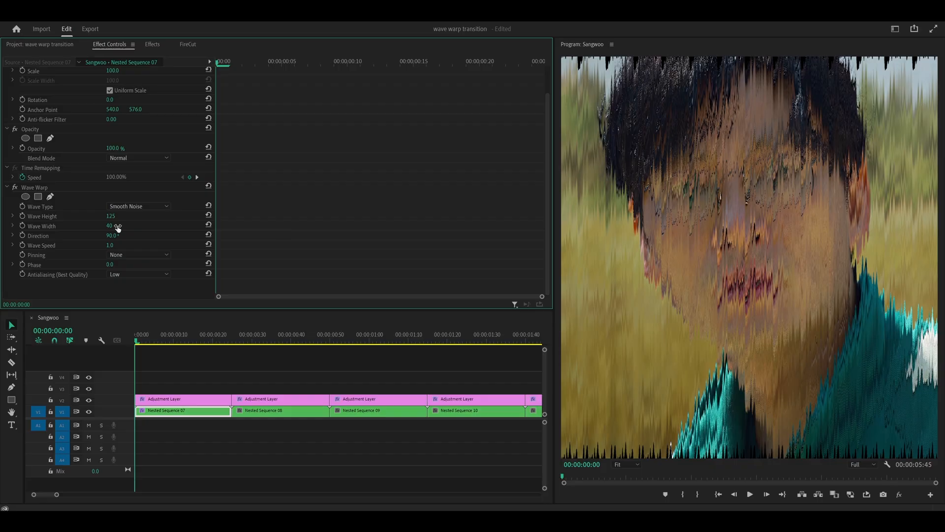
left_click(111, 225)
type("55")
key("Return")
left_click(111, 235)
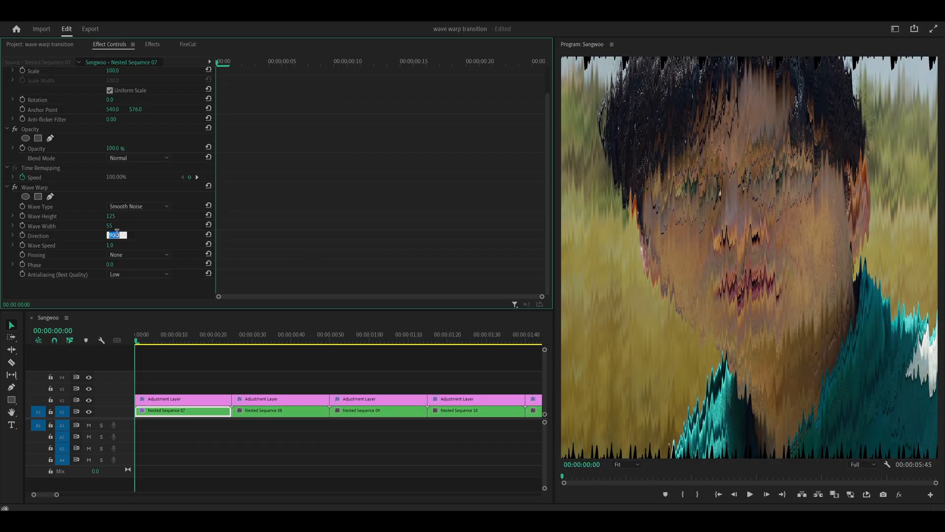
type("0")
key("Return")
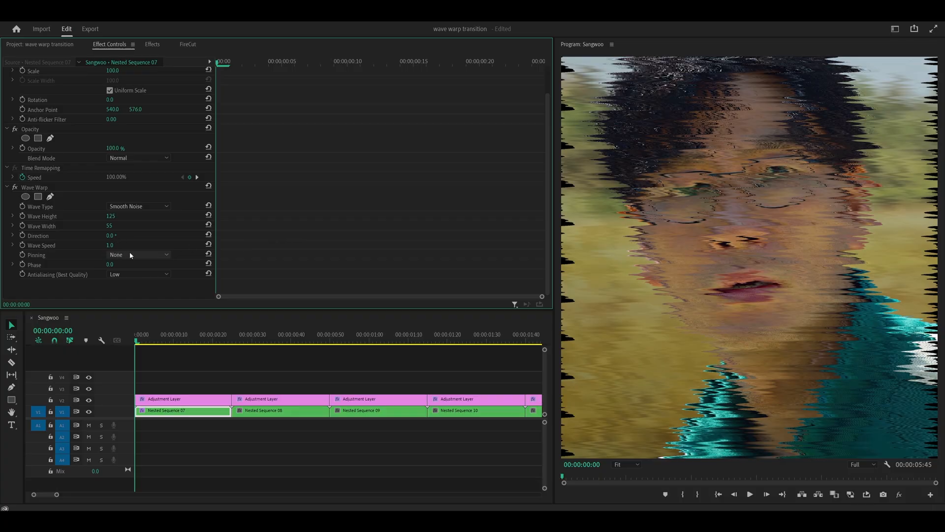
Pin all edges, set antialiasing to High and save the project.
left_click(130, 254)
left_click(127, 274)
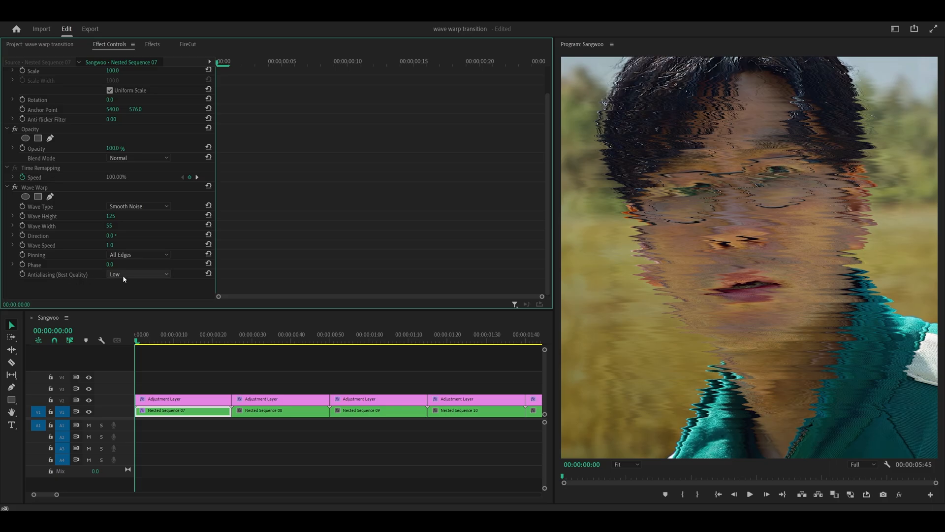
left_click(138, 274)
left_click(133, 302)
key("ctrl+s")
Keyframe Wave Height from 125 at frame 0 down to 0 at frame 15 and reveal its graph.
left_click(22, 215)
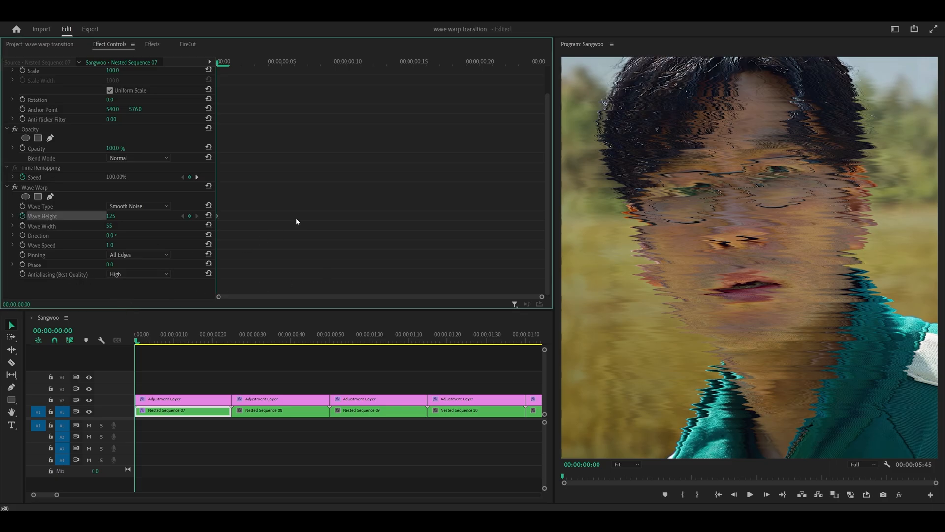
key("shift+Right")
key("shift+Right")
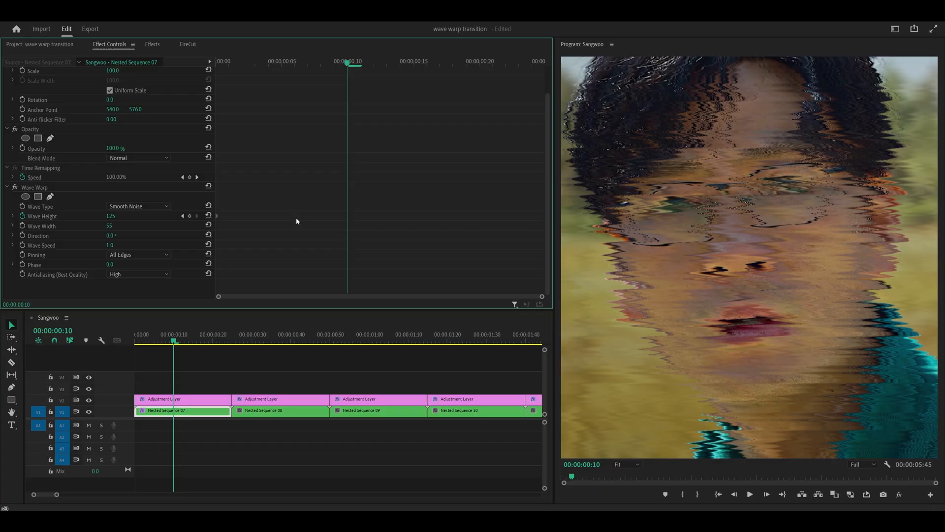
key("shift+Right")
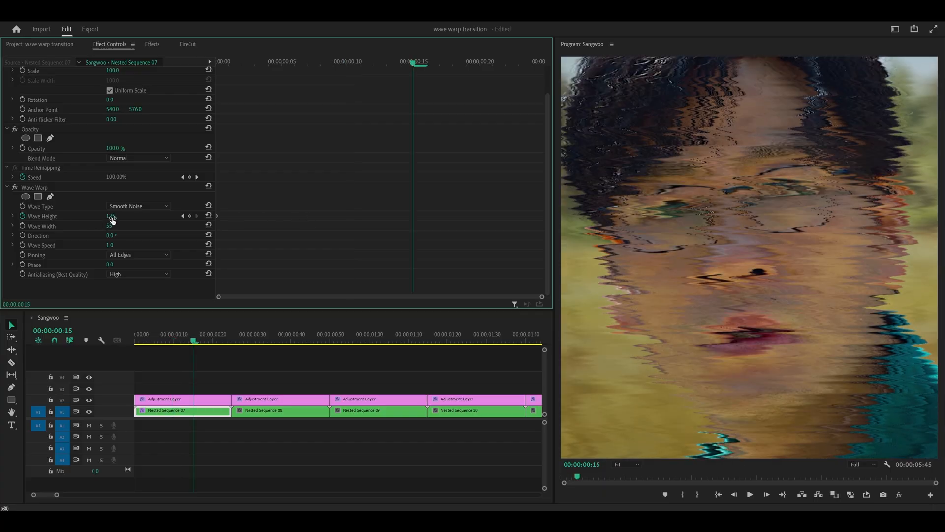
left_click(112, 216)
type("0")
key("Return")
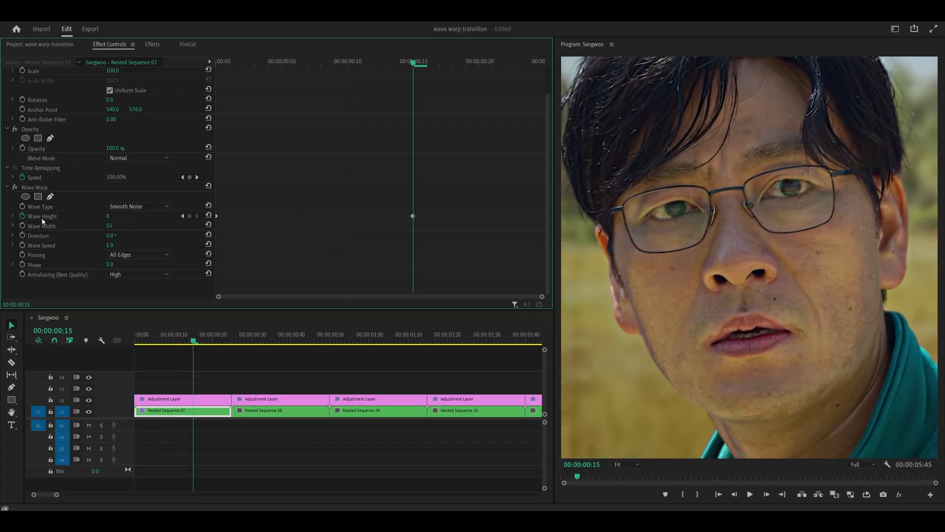
left_click(16, 217)
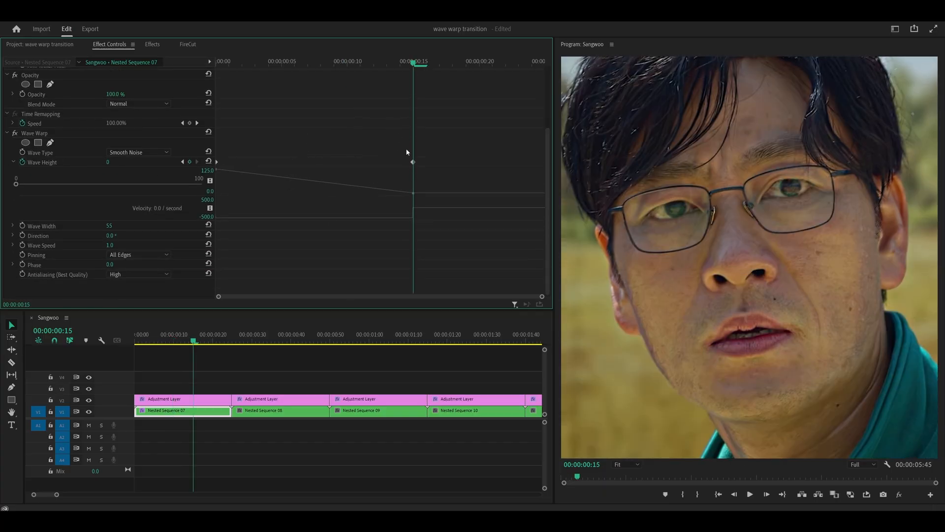
key("Left")
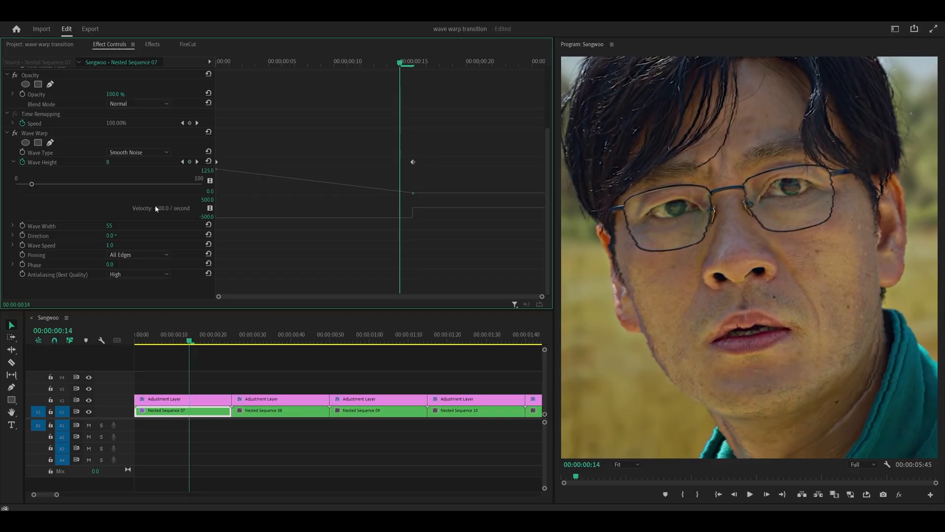
Ease the Wave Height curve into the frame-15 keyframe, then return the playhead to 00:00:00:00.
left_click(413, 162)
left_click_drag(394, 219, 314, 211)
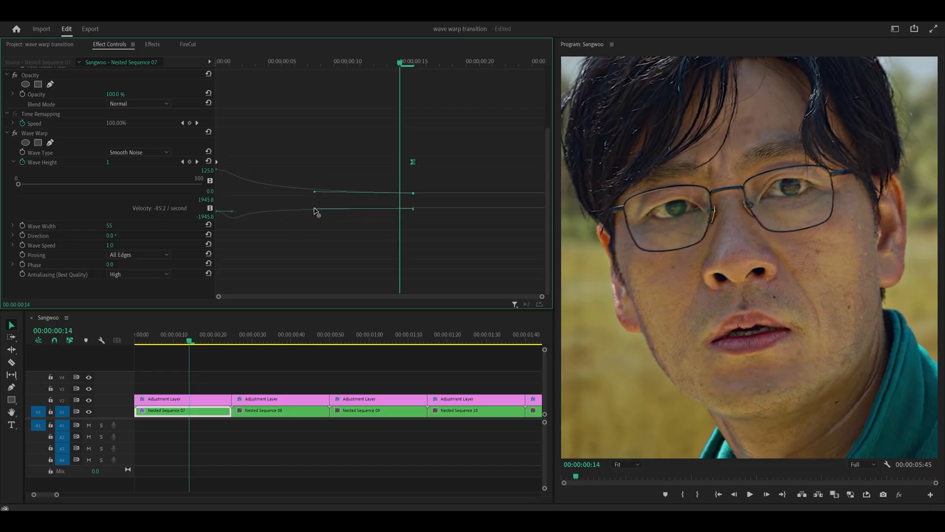
left_click_drag(311, 212, 309, 210)
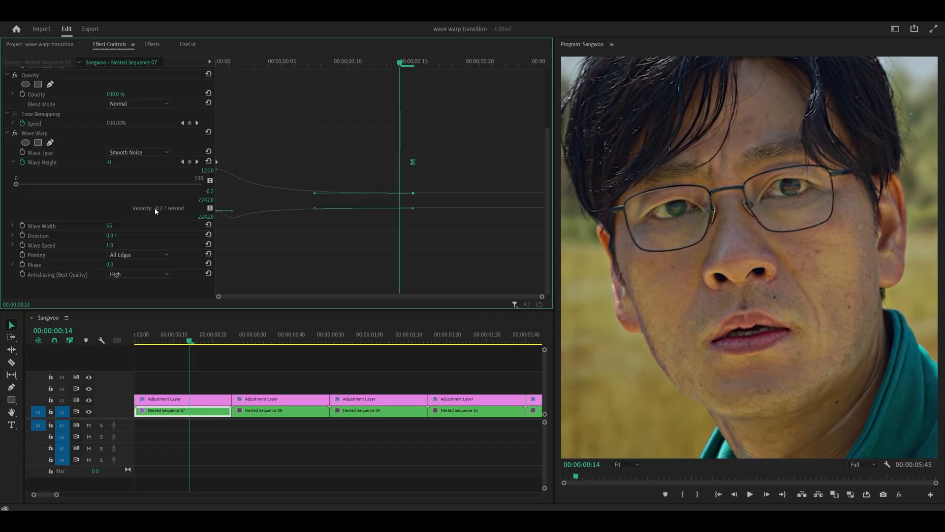
left_click(259, 160)
left_click(413, 162)
left_click(224, 61)
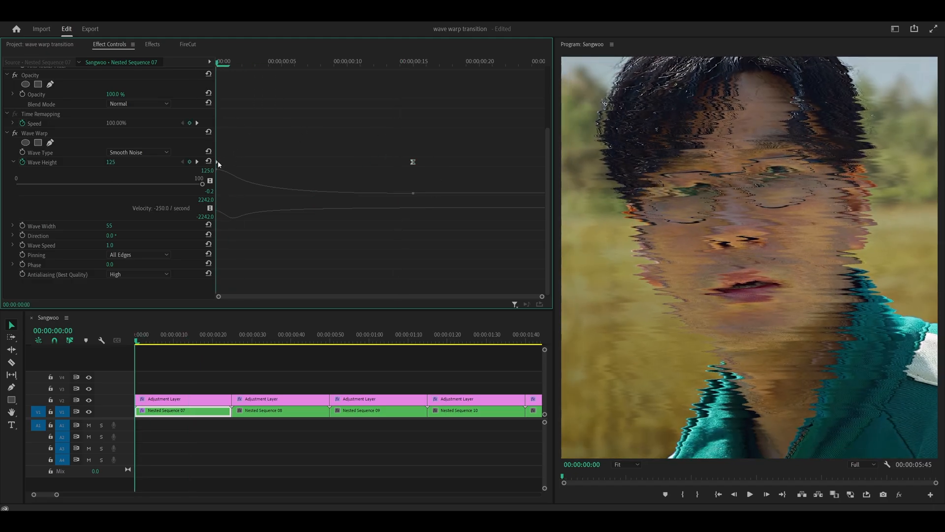
Make the first Wave Height keyframe Bezier and stretch its handle so the 125 warp drops steeply.
right_click(218, 160)
left_click(247, 237)
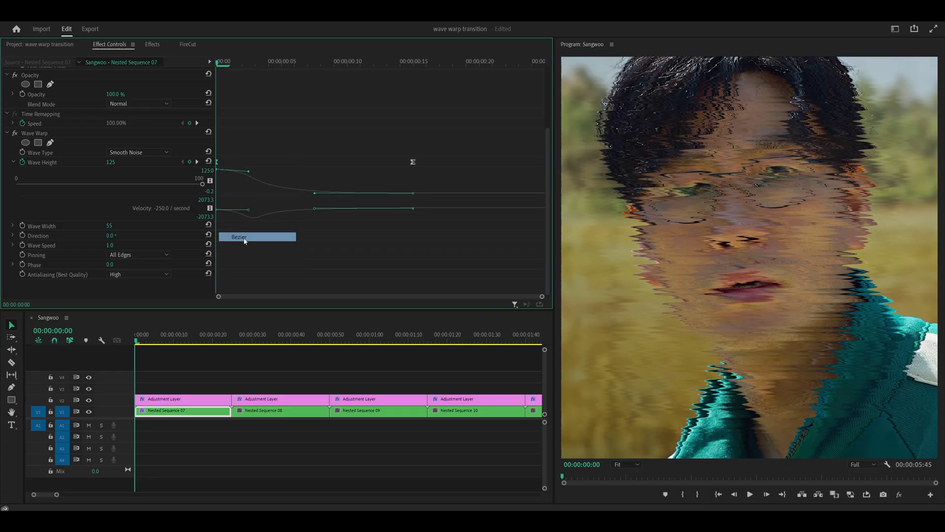
left_click(216, 162)
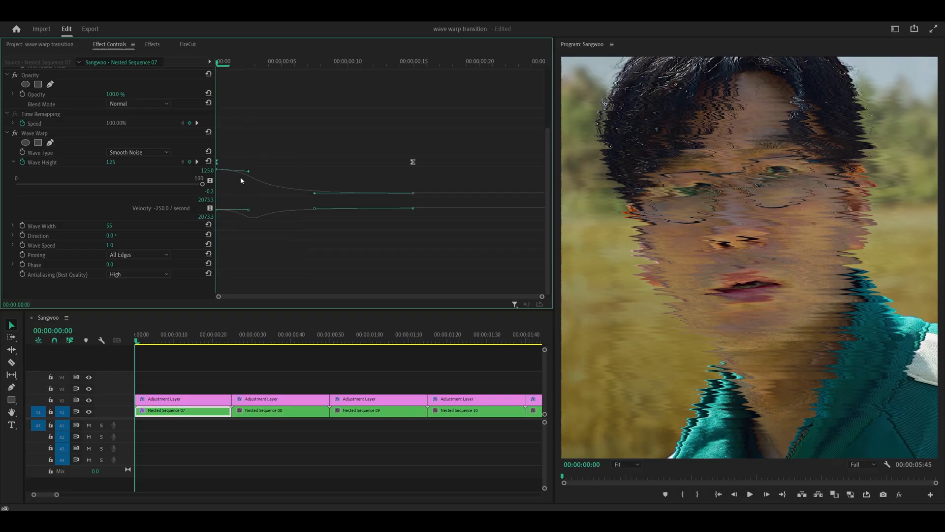
left_click_drag(267, 220, 267, 283)
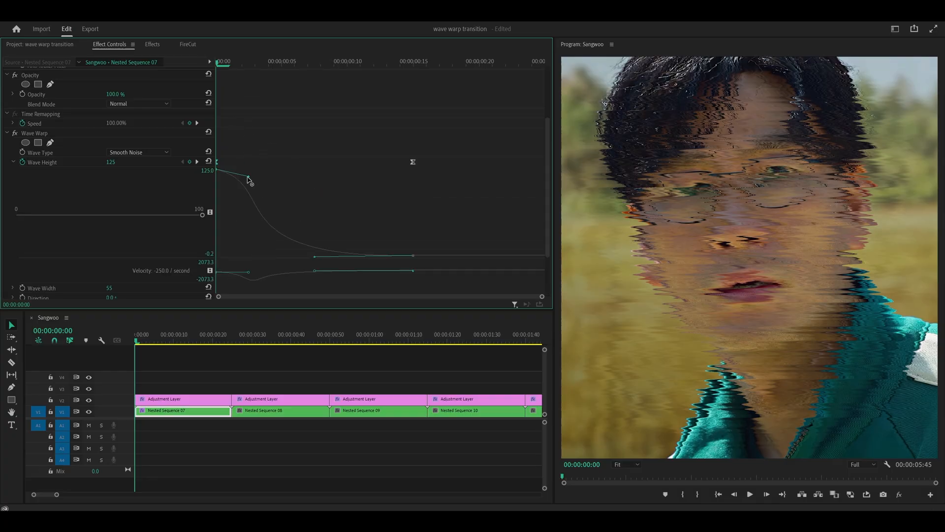
left_click_drag(247, 179, 248, 187)
left_click(240, 142)
mouse_move(219, 161)
left_mouse_down()
mouse_move(243, 163)
mouse_move(243, 191)
mouse_move(254, 162)
mouse_move(215, 162)
left_mouse_up()
left_click(293, 179)
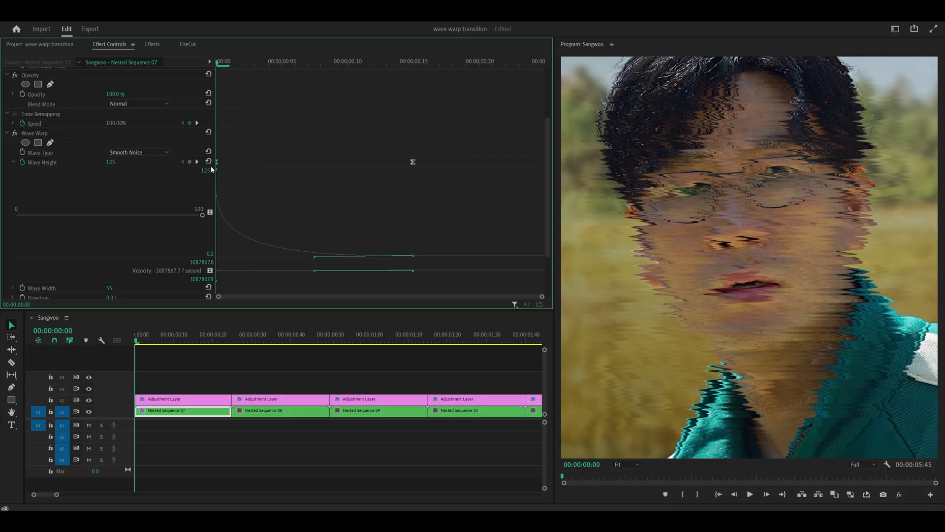
Soften the easing into the zero keyframe, undo a stray keyframe, and play from the start to preview.
mouse_move(245, 61)
left_mouse_down()
mouse_move(360, 61)
mouse_move(336, 61)
left_mouse_up()
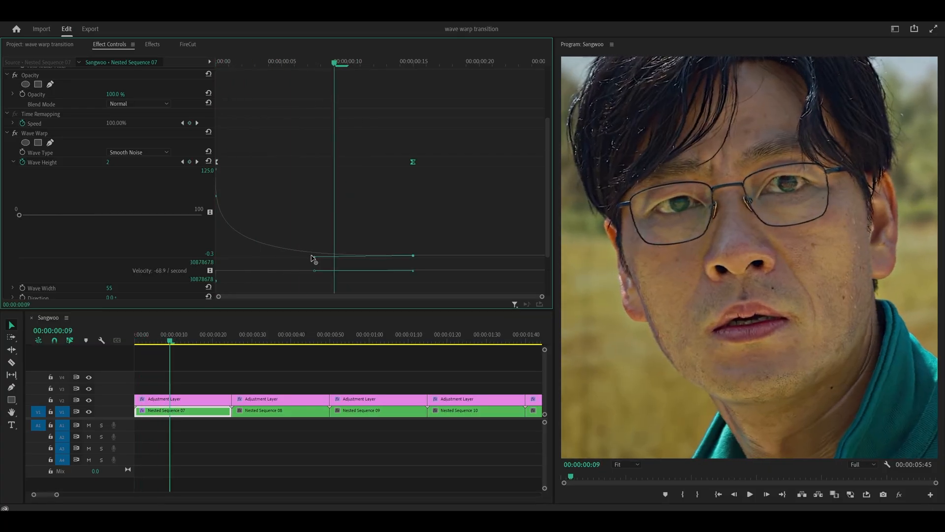
left_click(316, 257)
left_click_drag(312, 260, 315, 256)
left_click(387, 170)
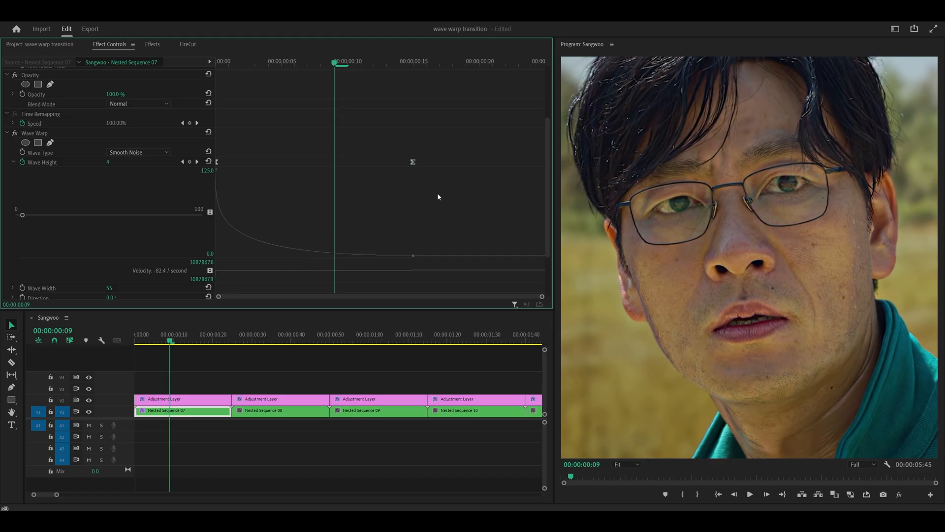
left_click_drag(288, 62, 242, 62)
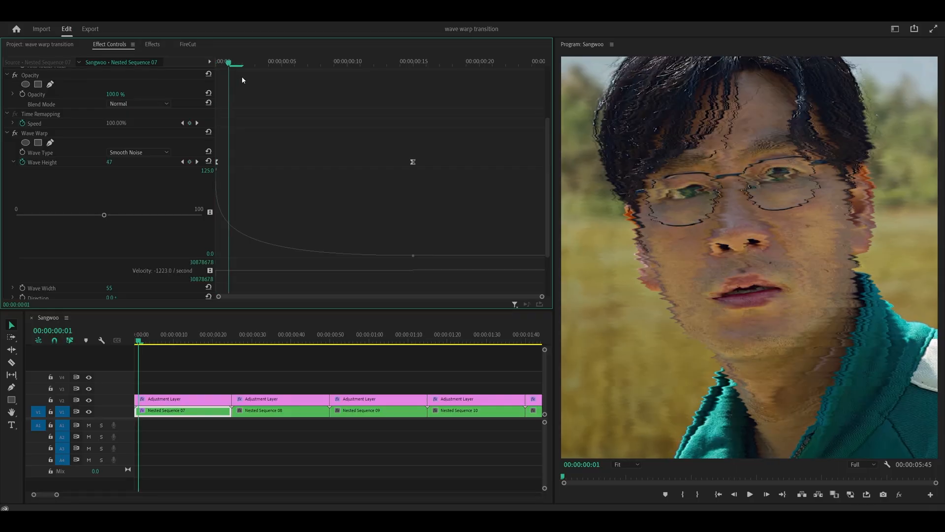
left_click(189, 161)
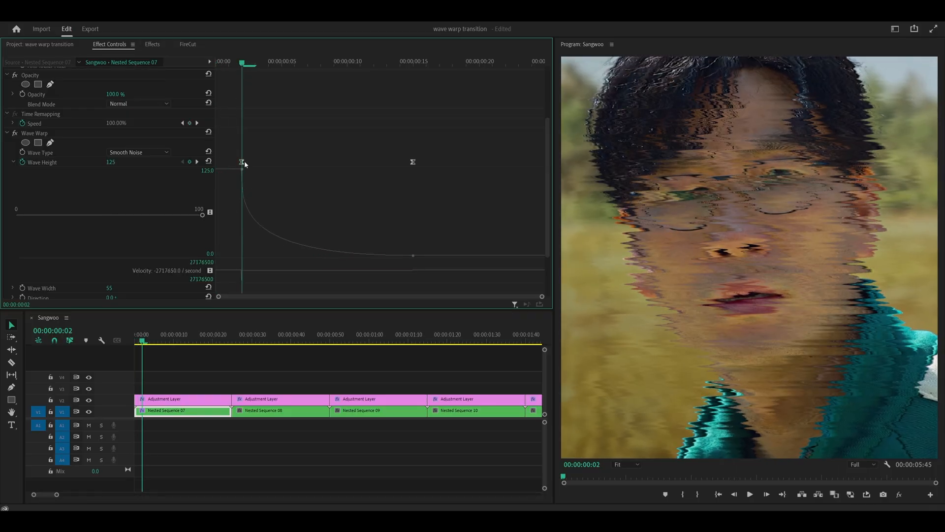
key("ctrl+z")
key("Home")
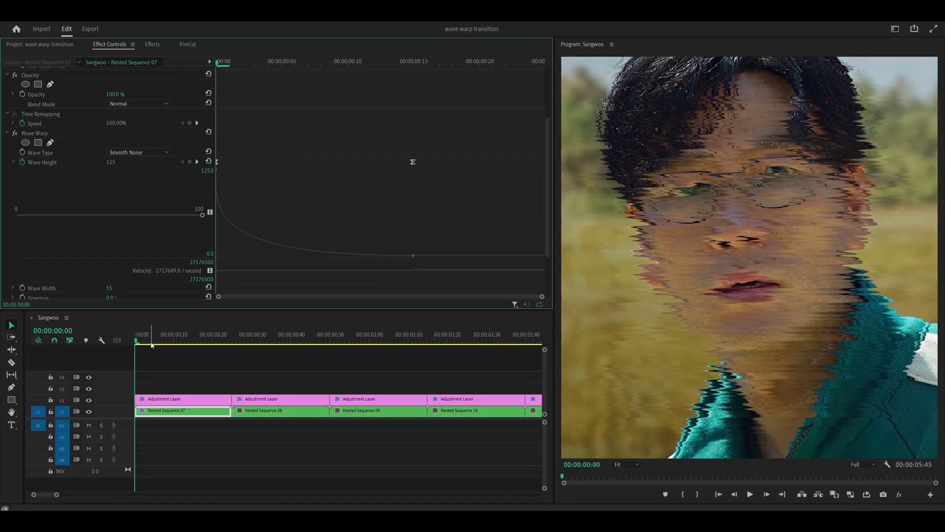
key("space")
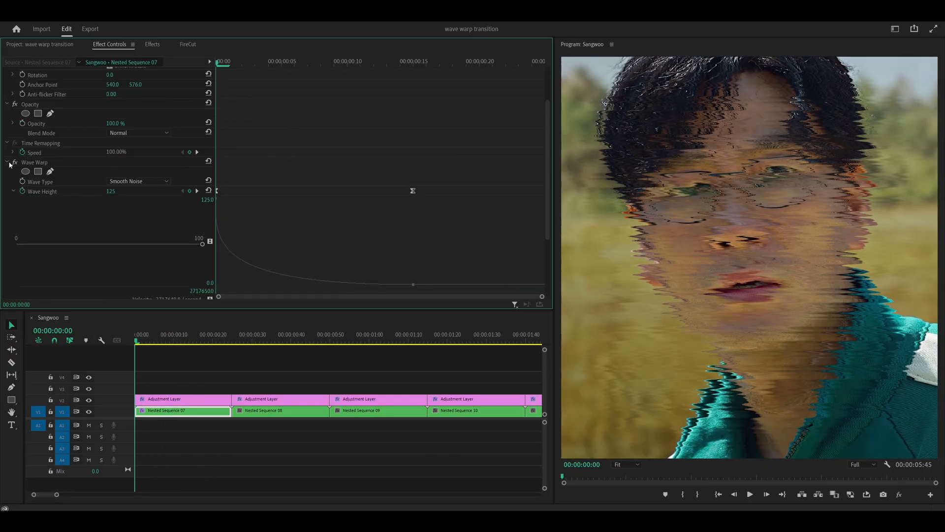
Drag a second Wave Warp from Video Effects > Distort onto Nested Sequence 07 and step toward its end.
left_click(10, 163)
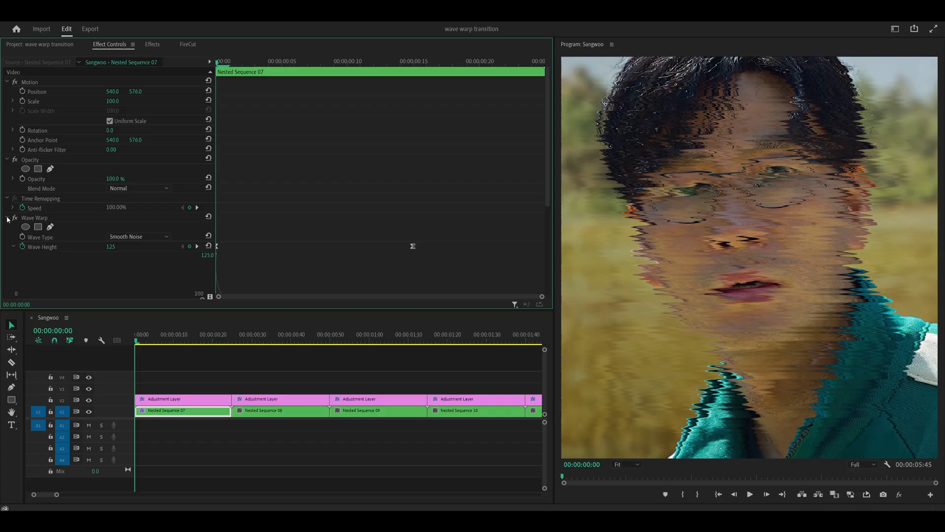
left_click(152, 44)
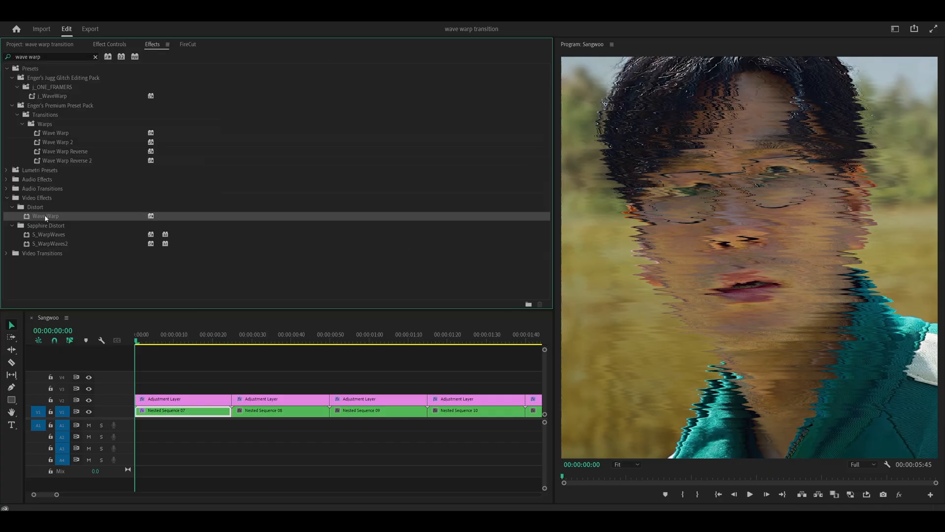
left_click_drag(45, 216, 175, 414)
left_click(109, 45)
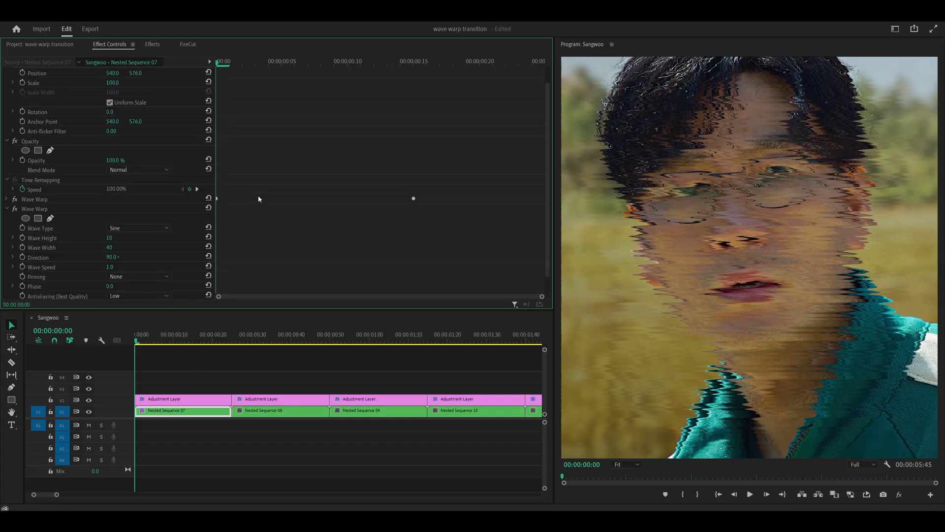
left_click(232, 329)
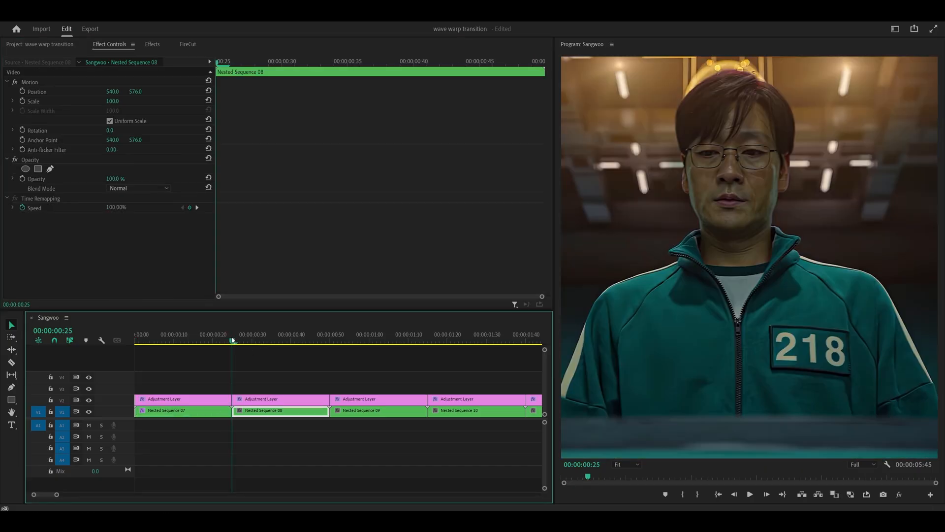
scroll(232, 354, "up", 2)
scroll(247, 369, "up", 2)
At the clip's last frame, set the second warp to Smooth Noise, height 75, width 20, direction 0°.
key("Left")
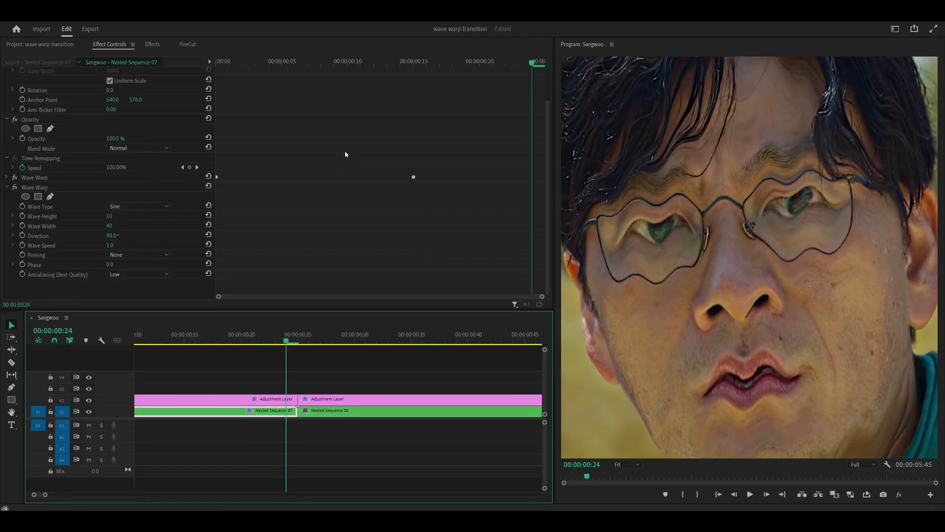
left_click(129, 206)
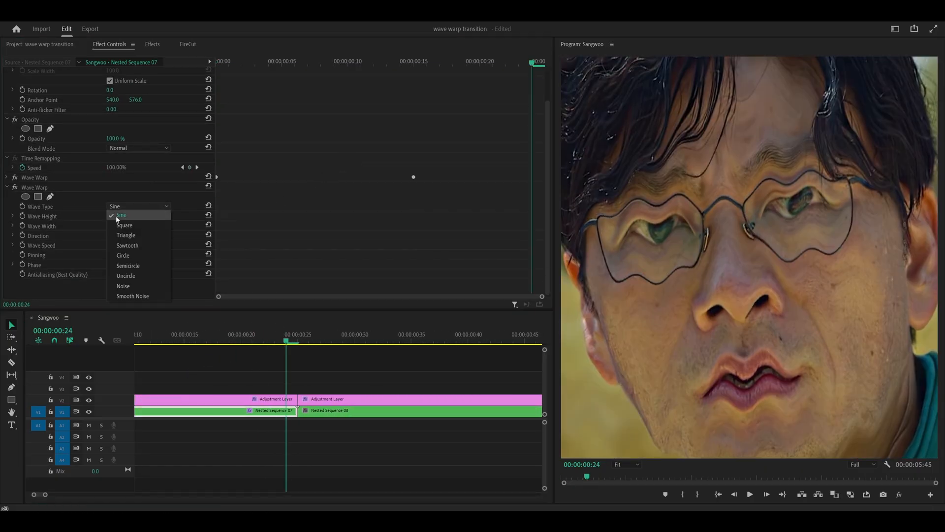
left_click(133, 296)
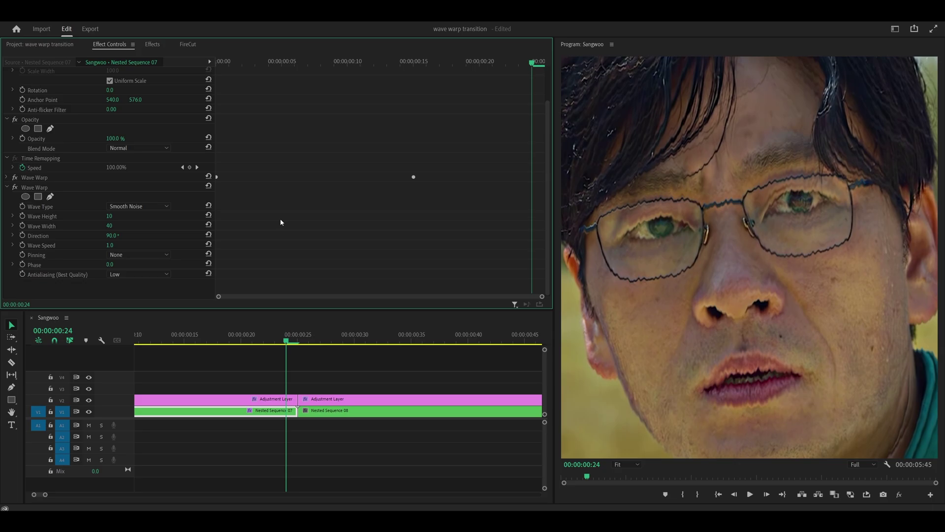
left_click(110, 215)
type("75")
key("Return")
left_click(110, 226)
type("2")
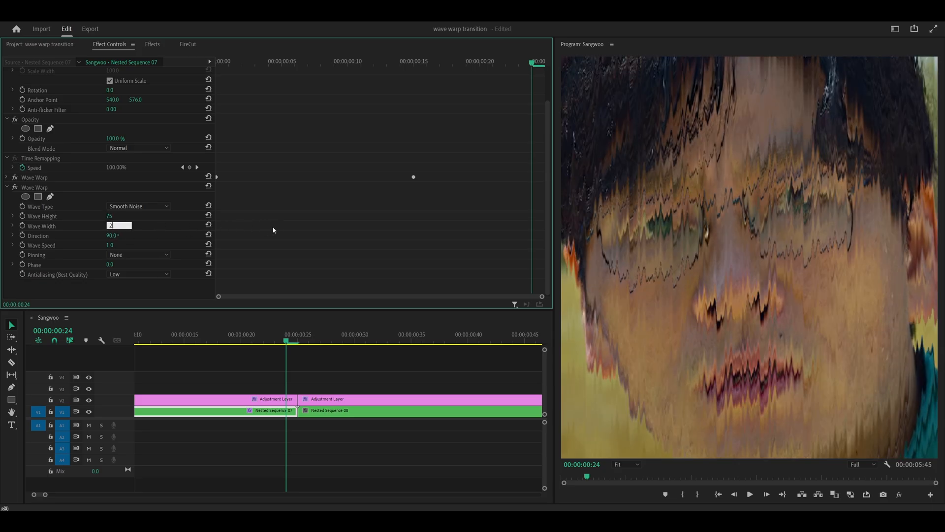
key("Return")
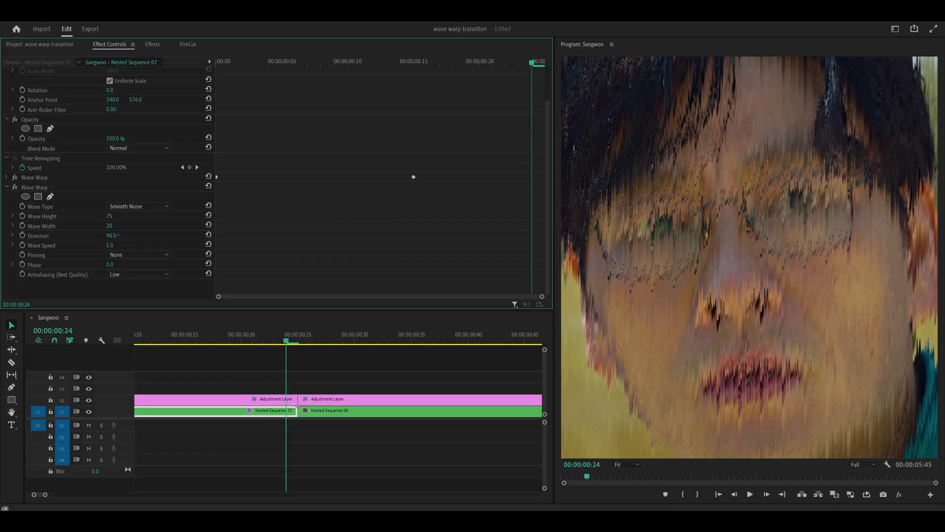
left_click(112, 236)
type("0")
key("Return")
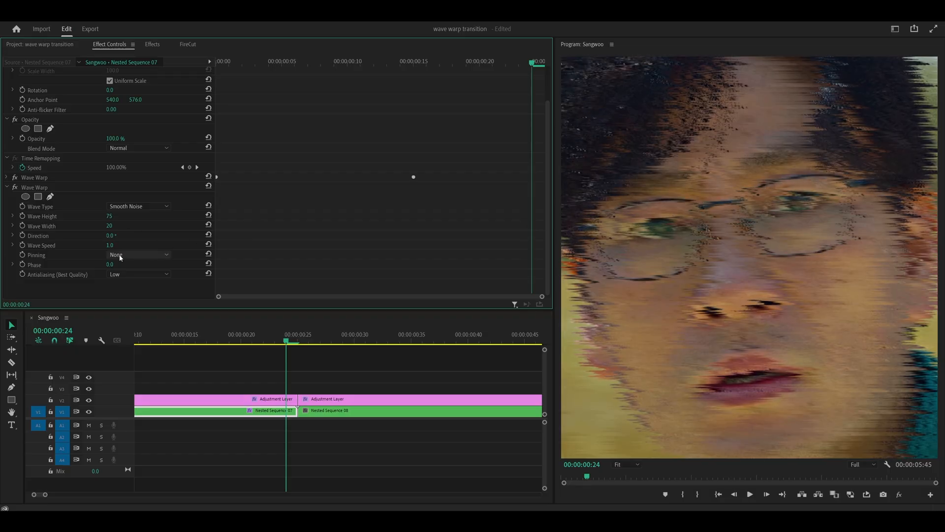
Pin all edges, set antialiasing to High, and keyframe Wave Height 75 at 00:24.
left_click(139, 255)
left_click(127, 275)
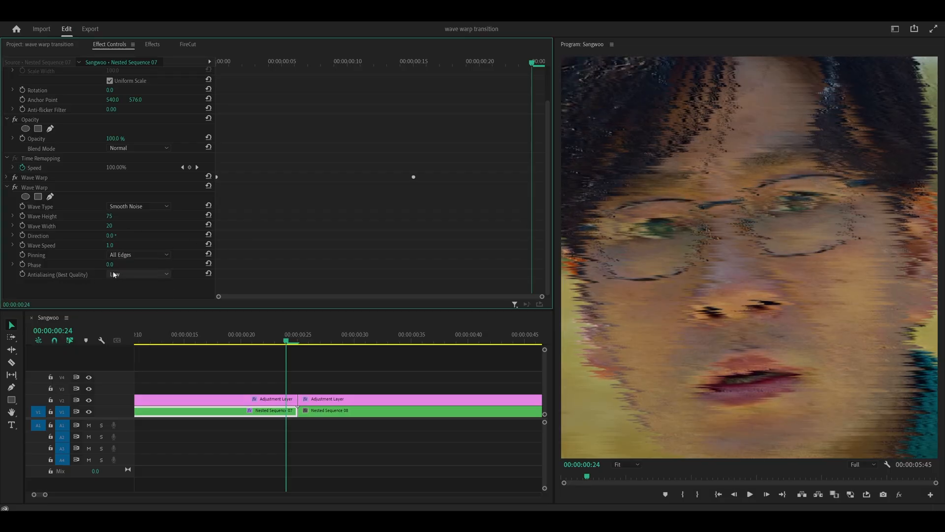
left_click(120, 275)
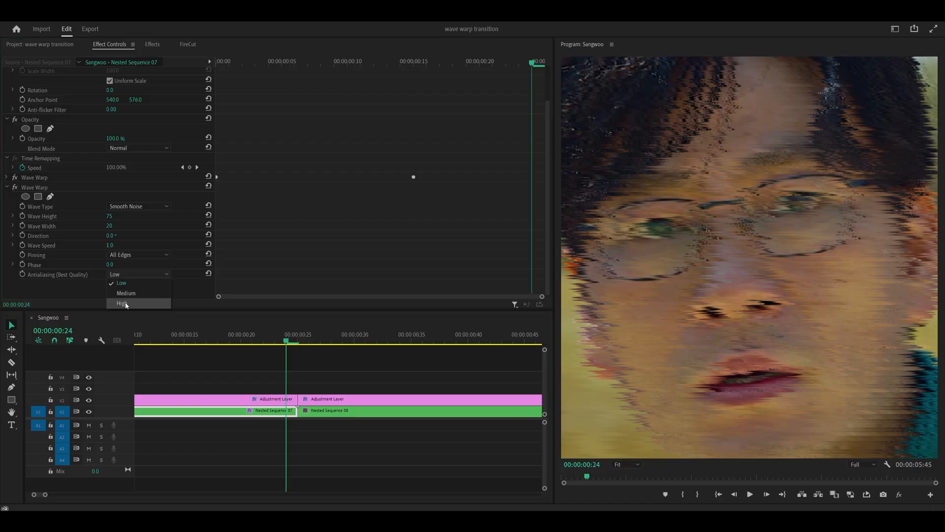
left_click(126, 302)
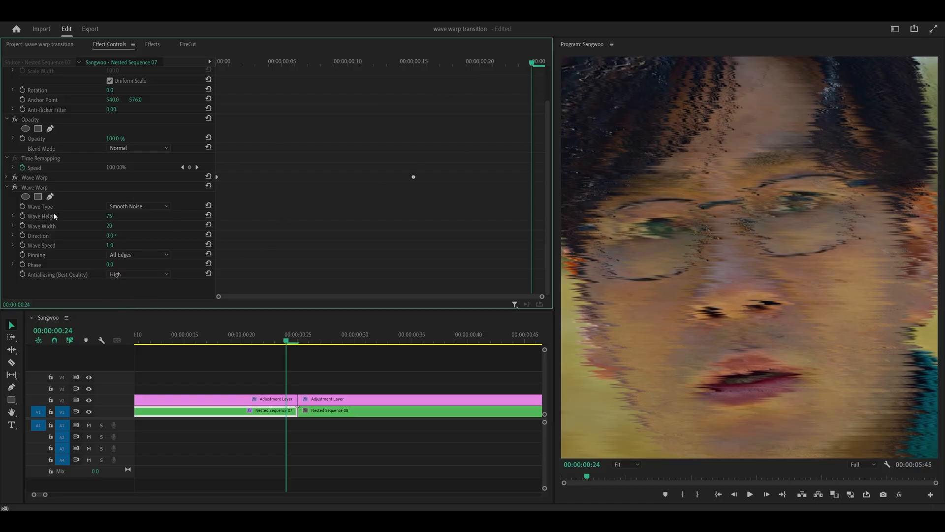
left_click(23, 216)
Add a Wave Height keyframe of 0 at 00:00:00:14 and expand its value graph.
key("shift+Left")
key("shift+Left")
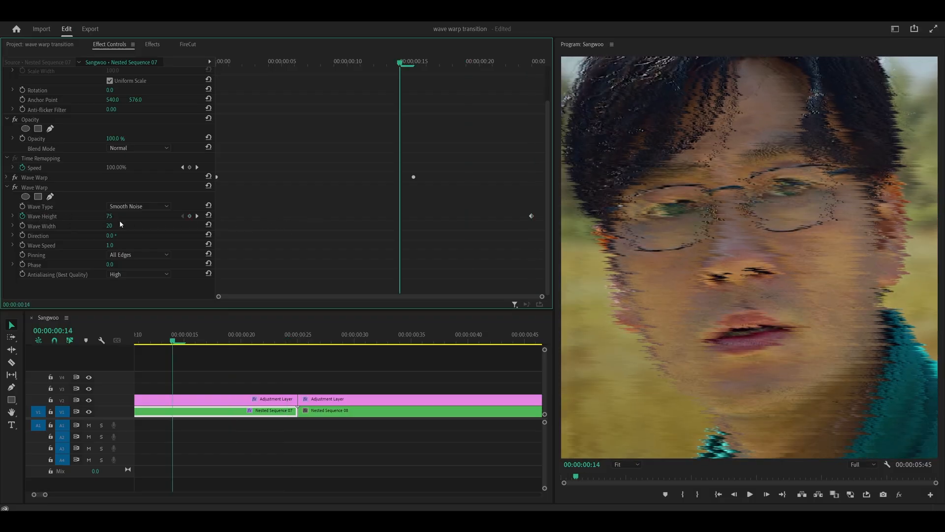
left_click(109, 215)
type("0")
key("Return")
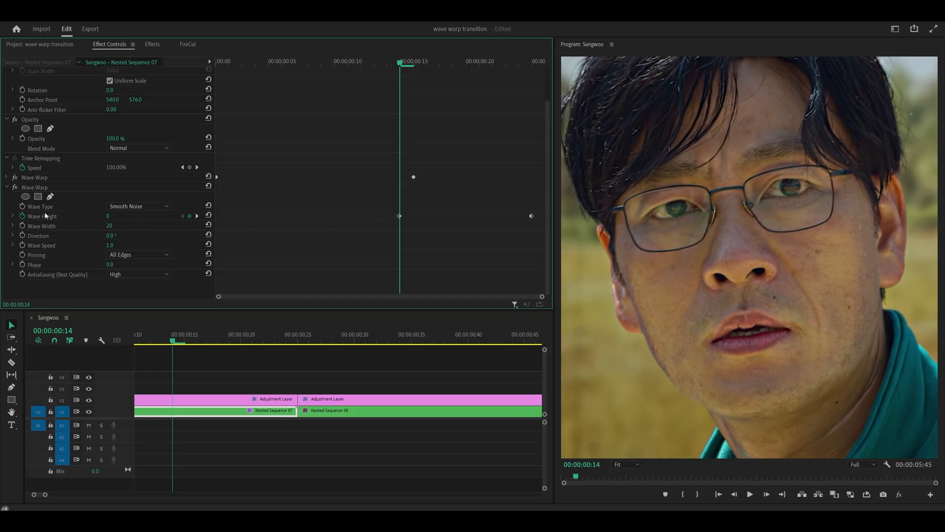
left_click(14, 216)
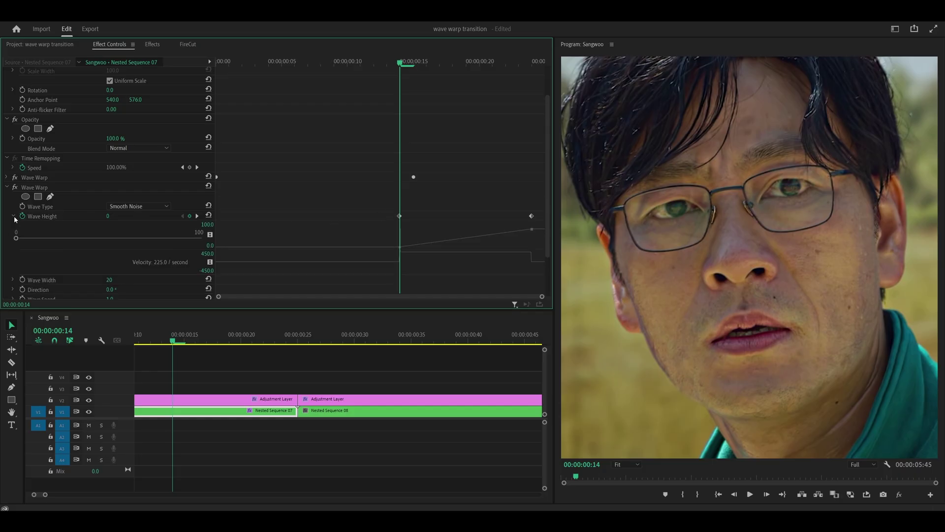
Stretch the zero keyframe's Bezier handle and steepen the curve into the 75 end keyframe.
left_click(400, 162)
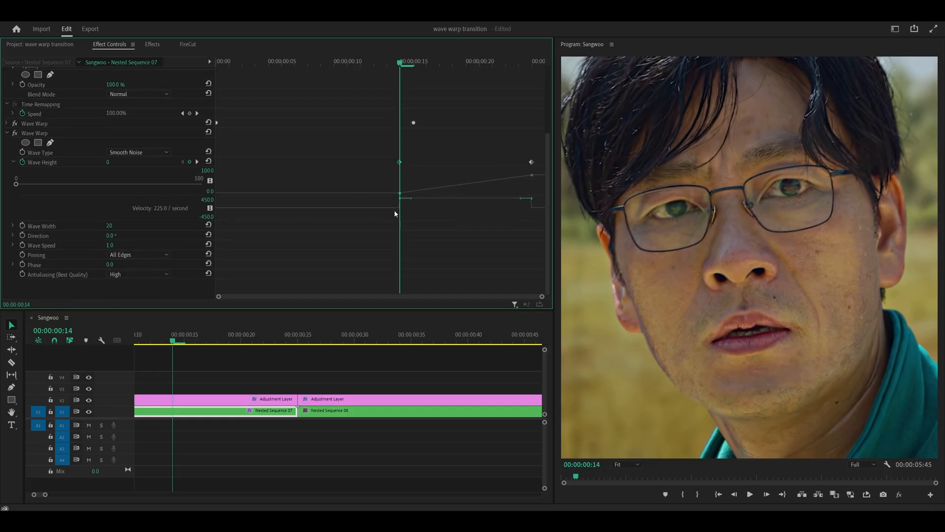
left_click_drag(411, 204, 482, 212)
left_click(520, 122)
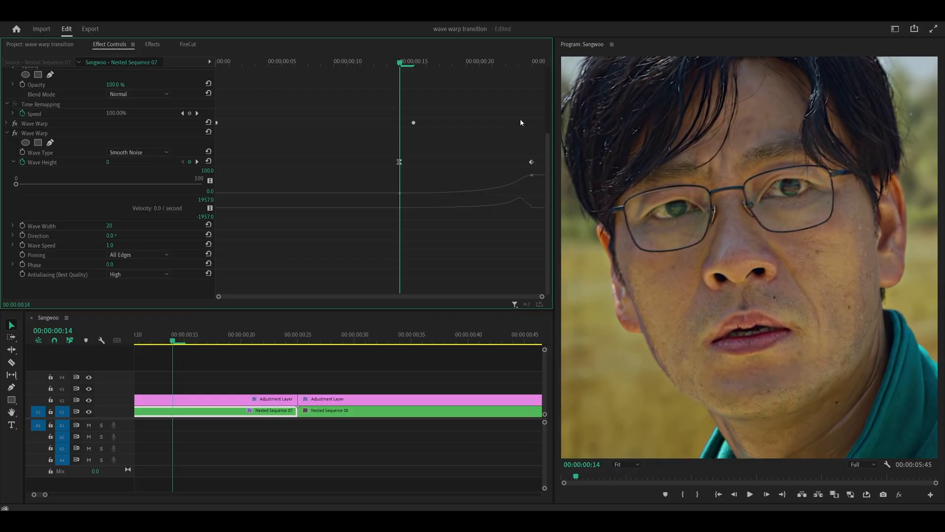
left_click(532, 163)
left_click_drag(487, 218, 517, 266)
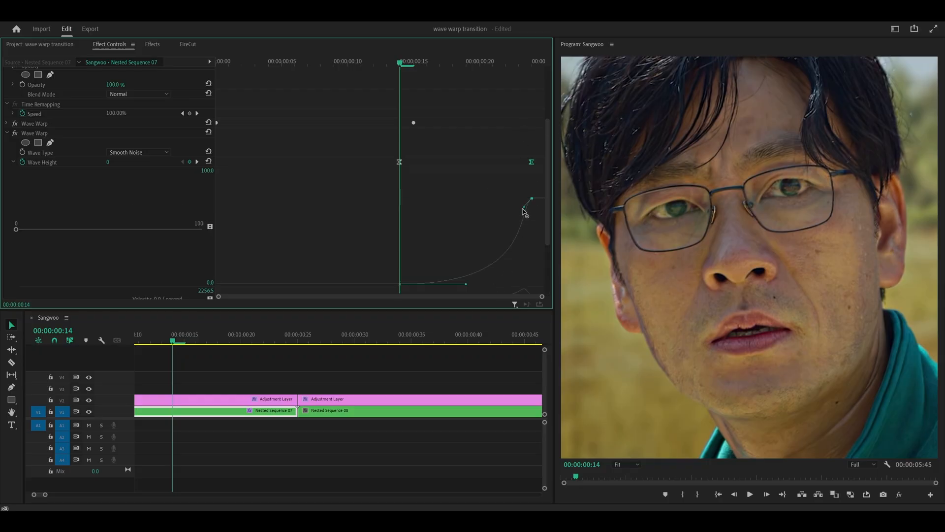
left_click_drag(525, 170, 533, 179)
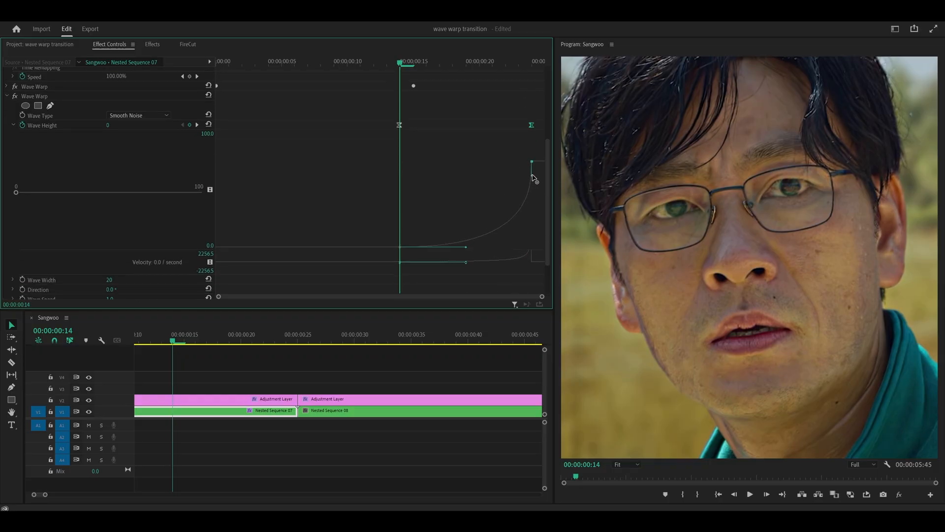
left_click(487, 170)
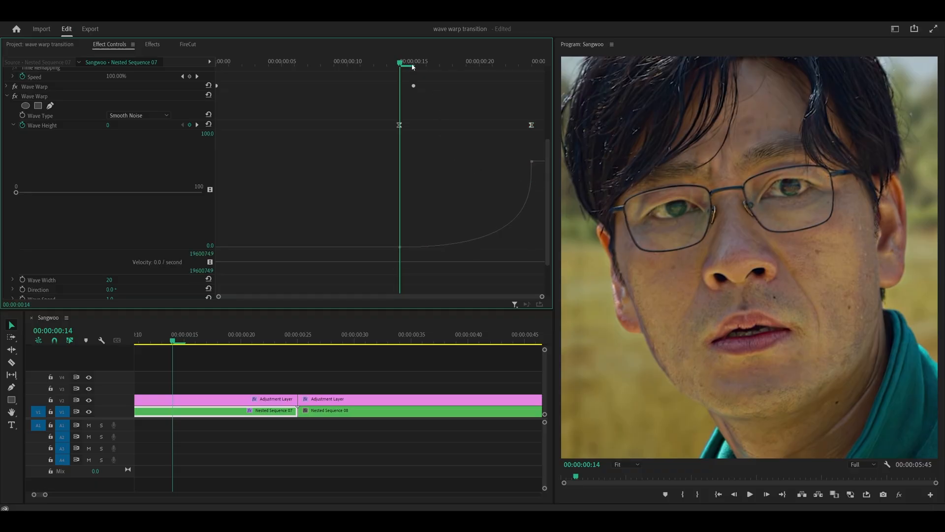
Scrub through the ramp to preview, then shorten the first keyframe's handle slightly.
left_click_drag(401, 63, 443, 62)
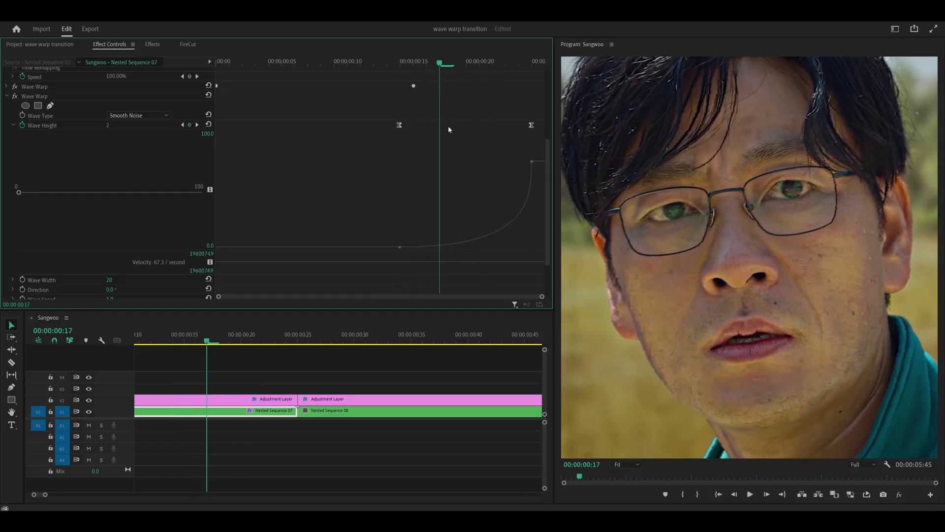
mouse_move(449, 129)
left_mouse_down()
mouse_move(542, 116)
mouse_move(425, 125)
mouse_move(534, 124)
left_mouse_up()
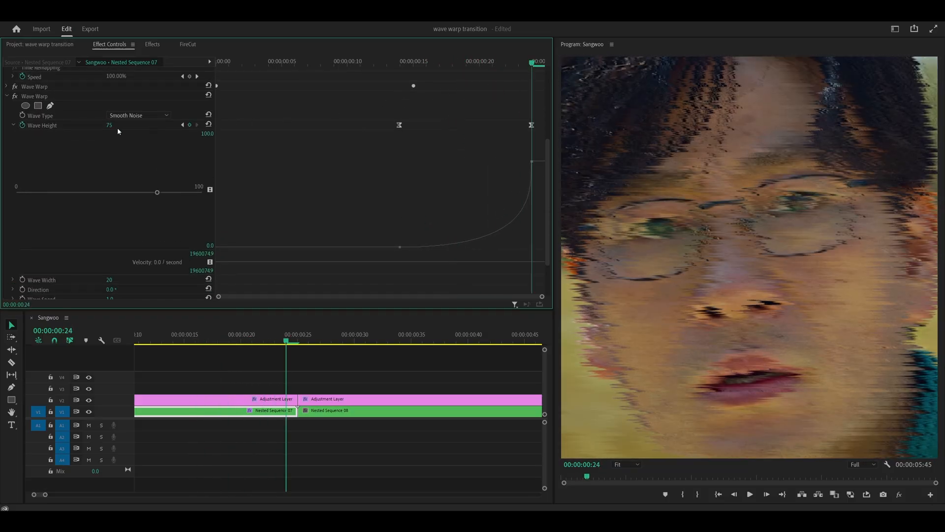
left_click(400, 246)
left_click_drag(467, 249, 450, 248)
left_click(443, 185)
left_click(454, 63)
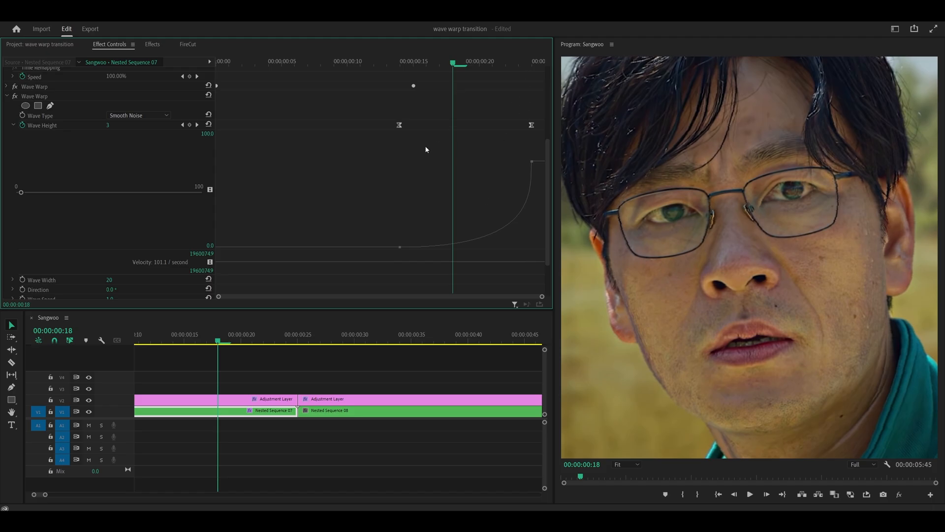
Copy both Wave Warp effects from Nested Sequence 07 and marquee-select Nested Sequences 08–11.
left_click(522, 65)
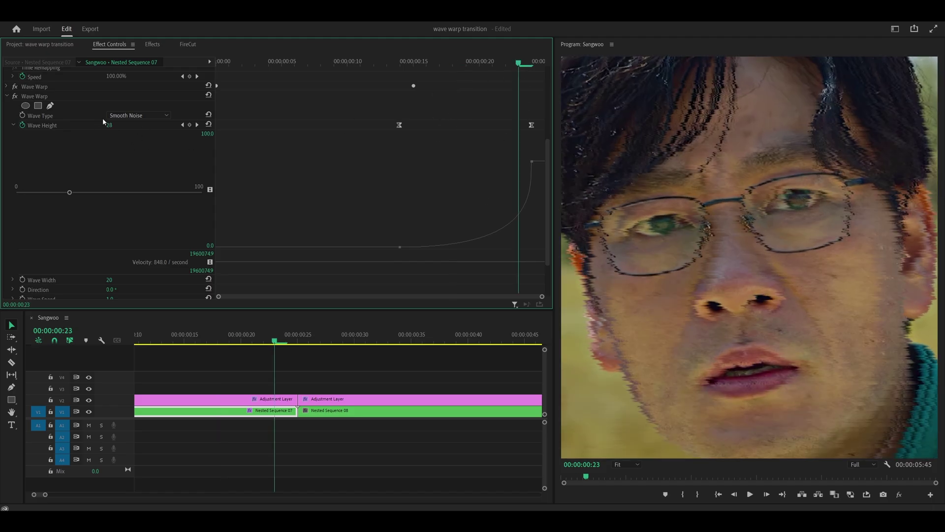
left_click(14, 96)
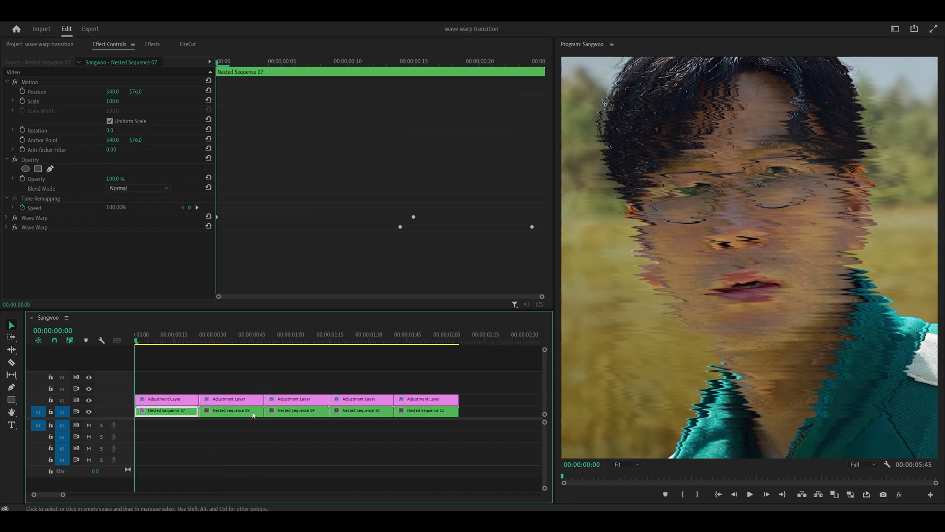
left_click(231, 410)
left_click(166, 410)
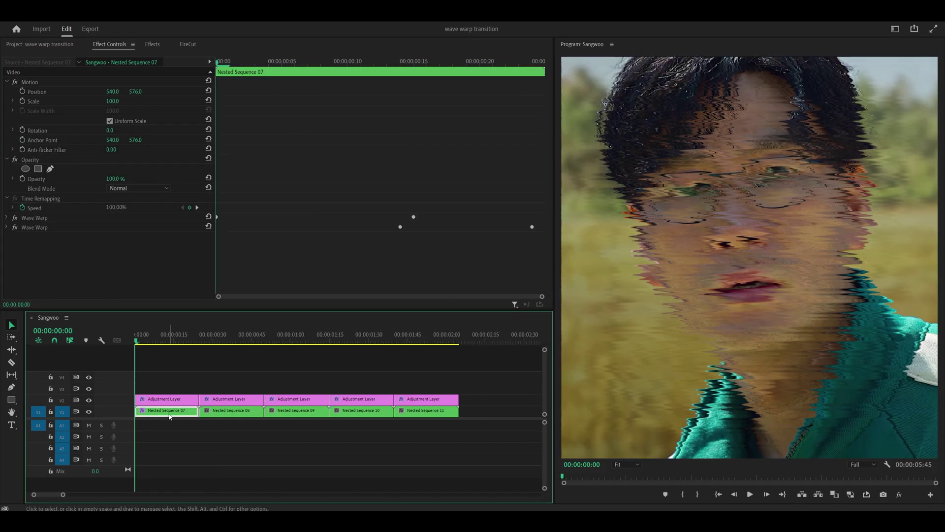
left_click(37, 216)
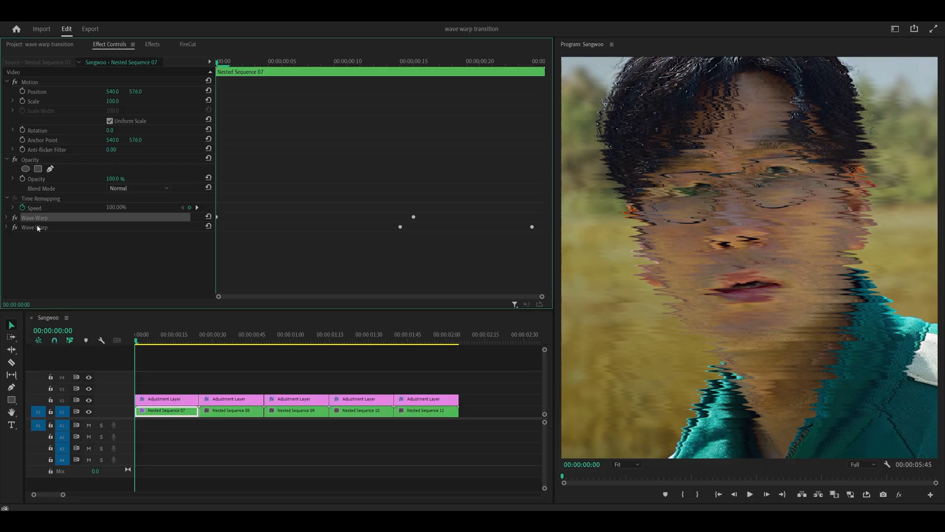
left_click(37, 227, "ctrl")
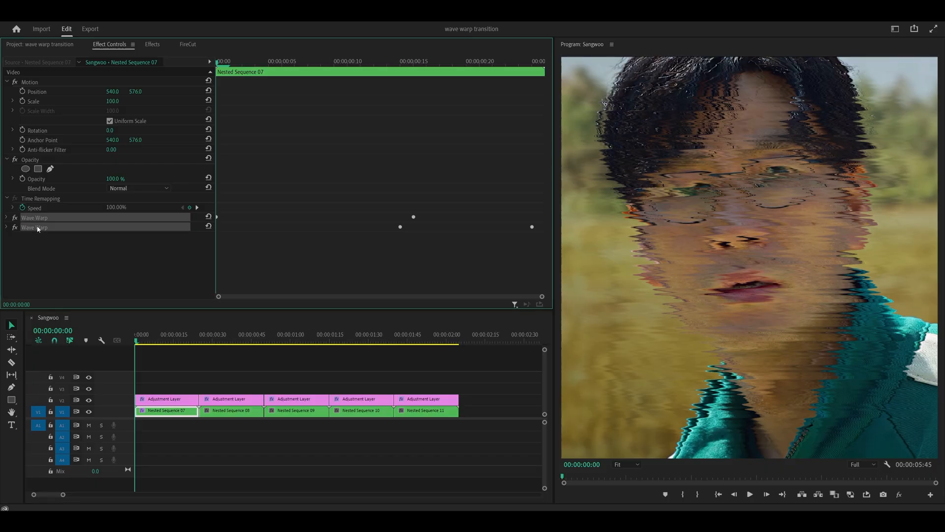
right_click(37, 228)
left_click(61, 275)
left_click_drag(212, 427, 382, 405)
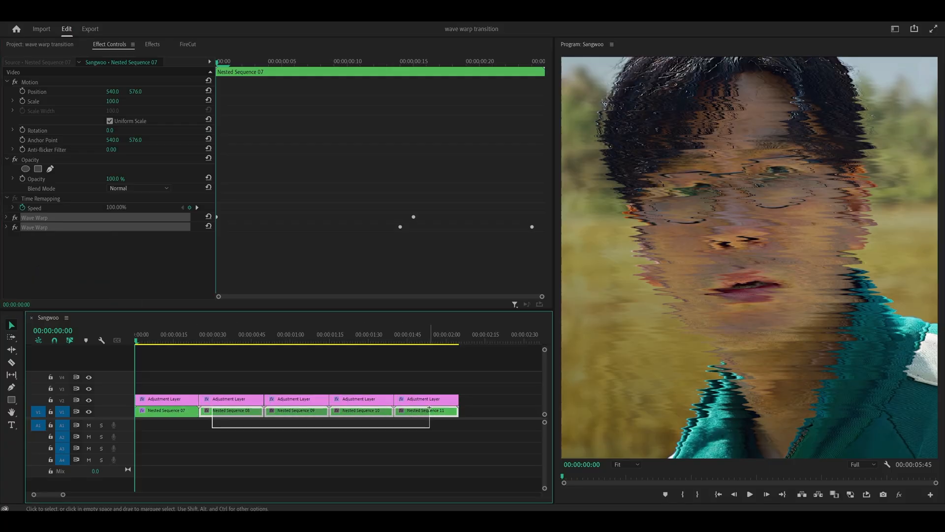